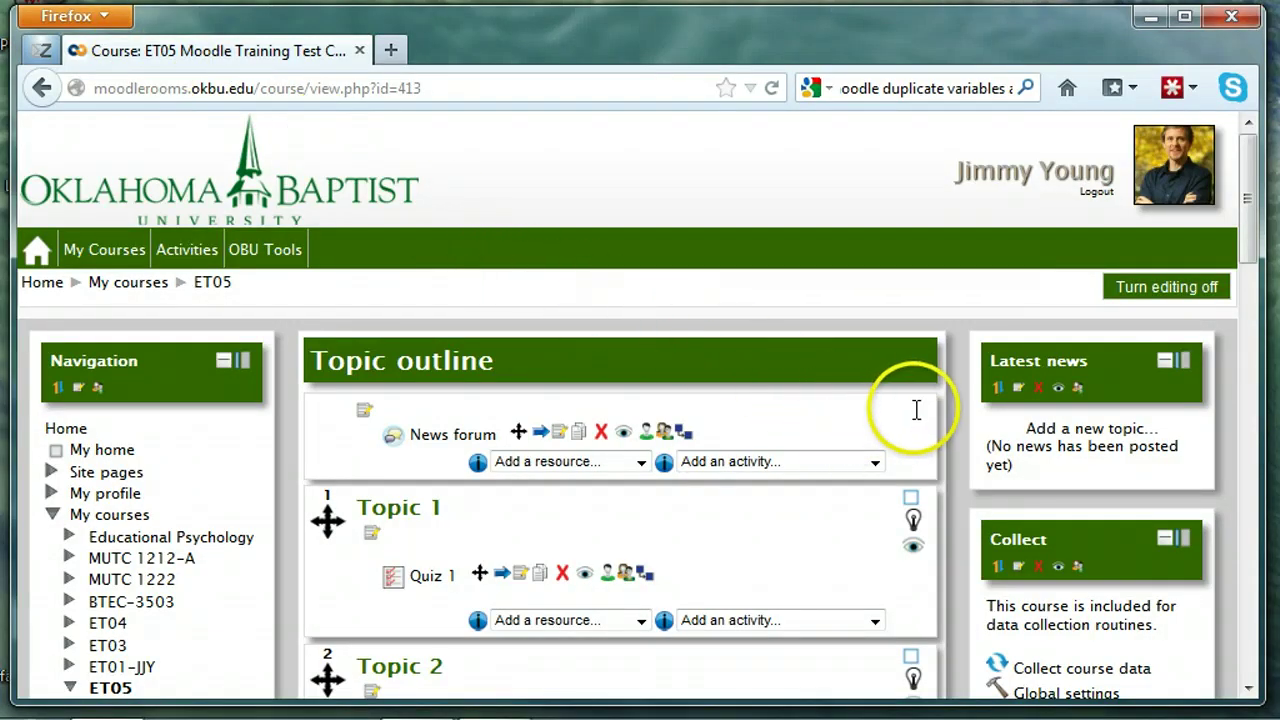
Step: Add an Attendance activity to the course's general section and name it "Lecture 1 Attendance"
{"action": "left_click", "coordinate": [874, 463]}
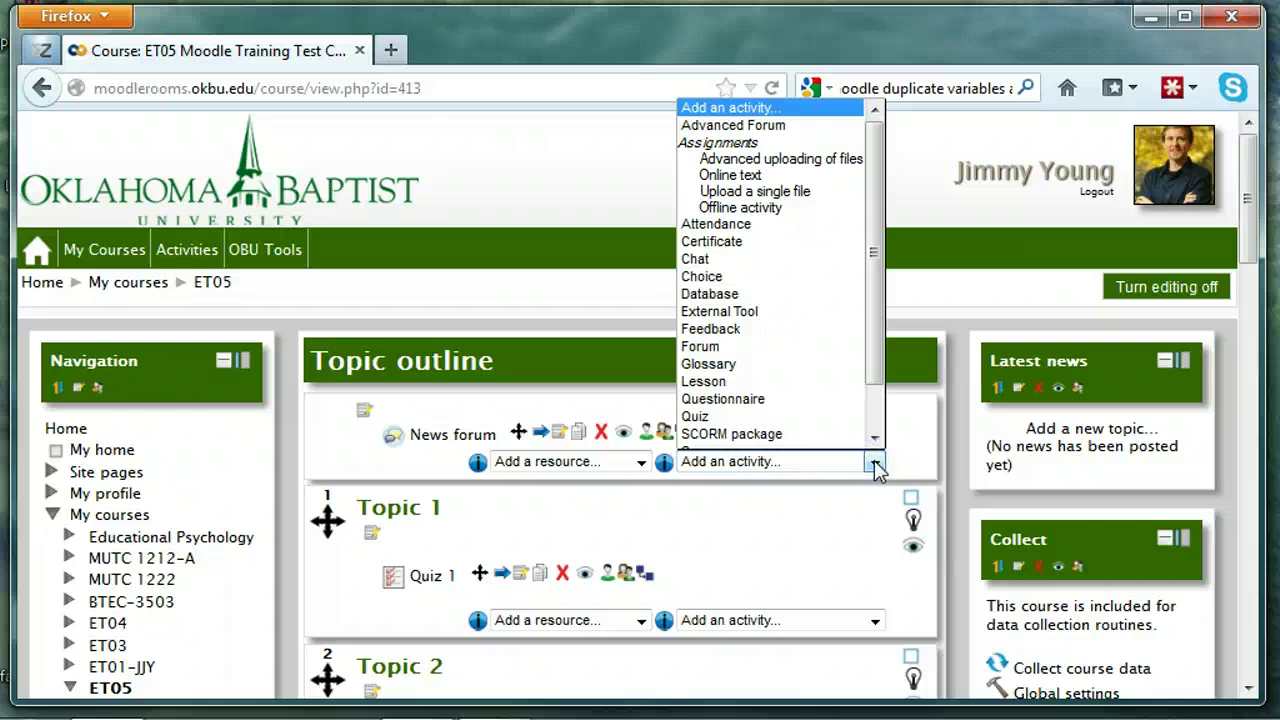
{"action": "left_click", "coordinate": [828, 232]}
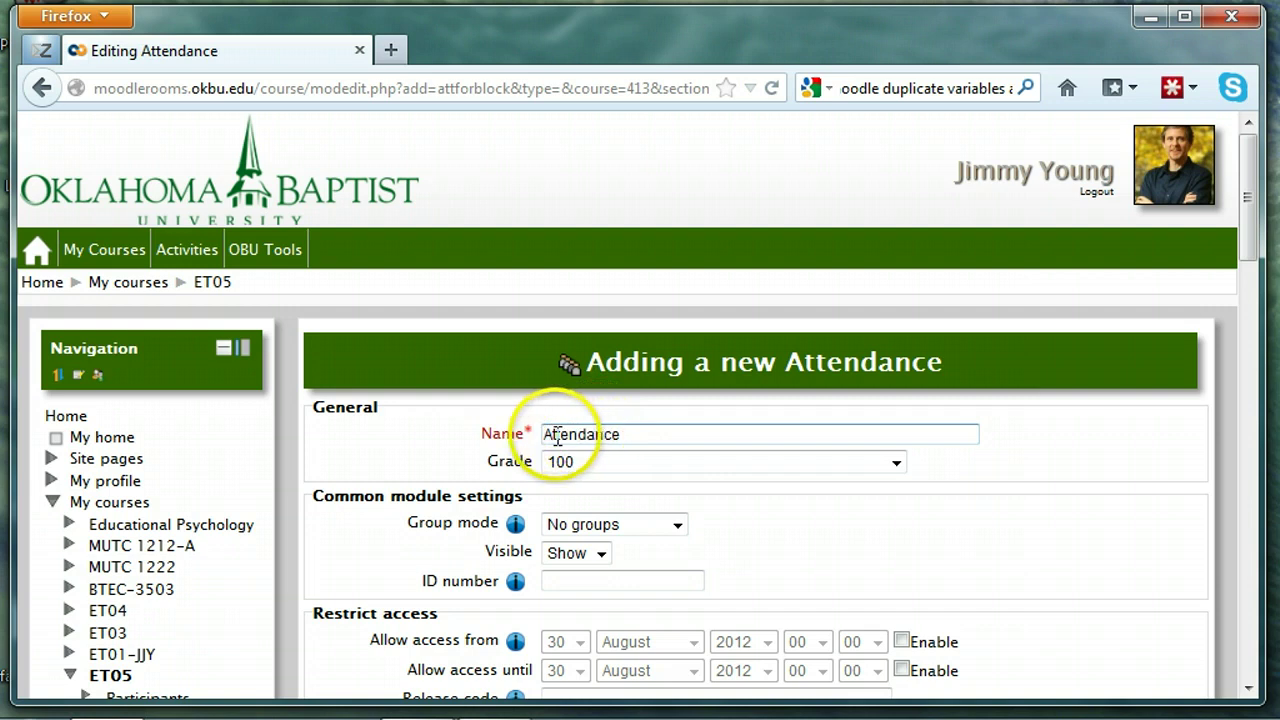
{"action": "left_click", "coordinate": [545, 435]}
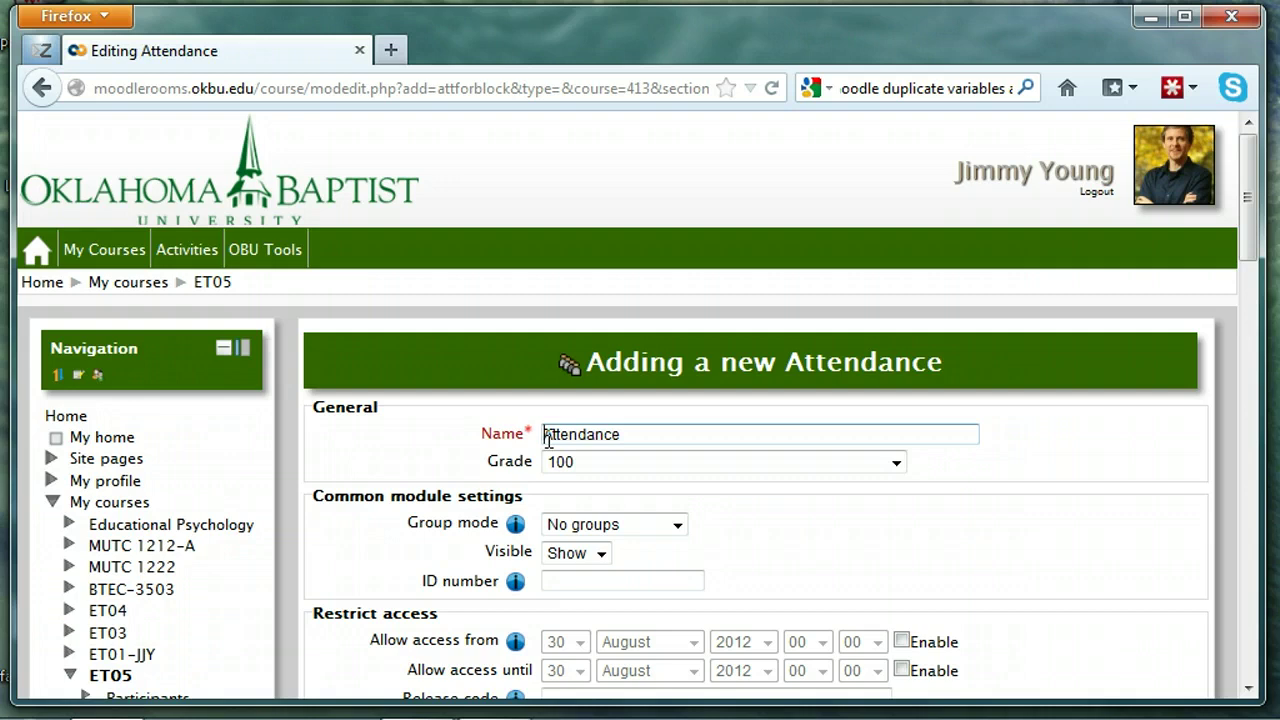
{"action": "type", "text": "S"}
{"action": "type", "text": "ecture"}
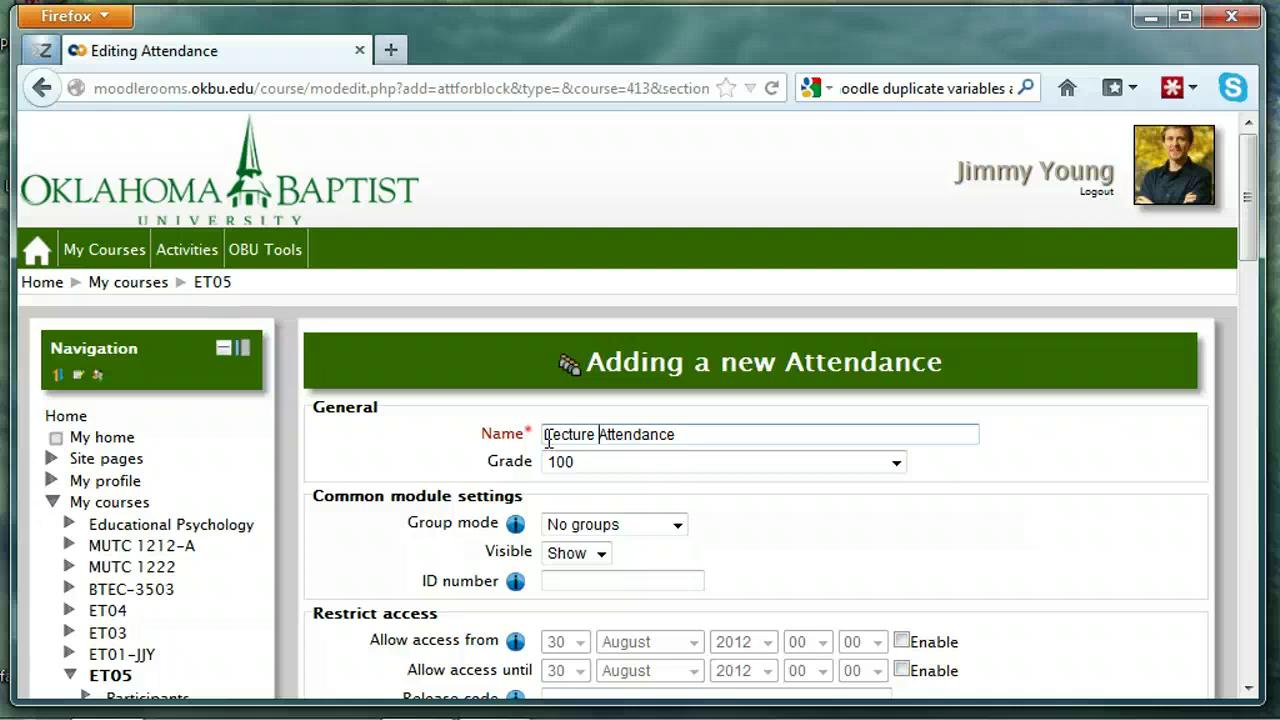
{"action": "type", "text": " 1"}
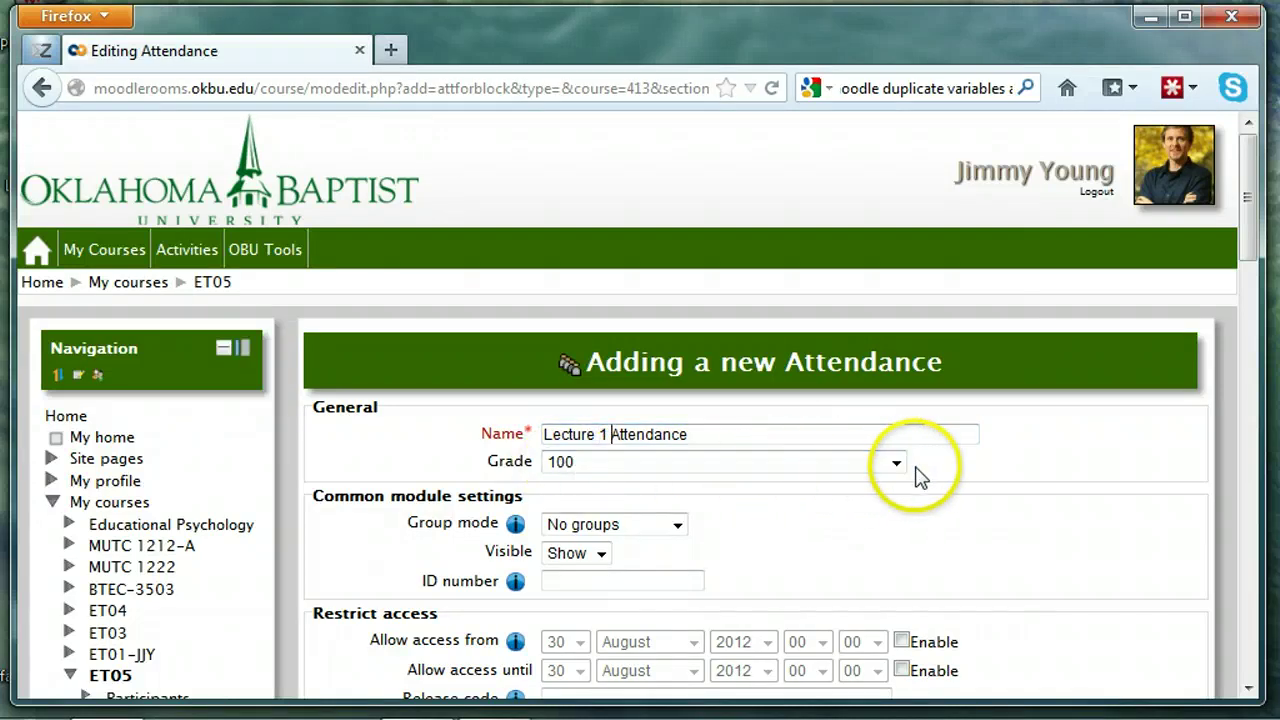
Step: Choose 100 as the attendance activity's grade, then save the activity and display it
{"action": "left_click", "coordinate": [897, 464]}
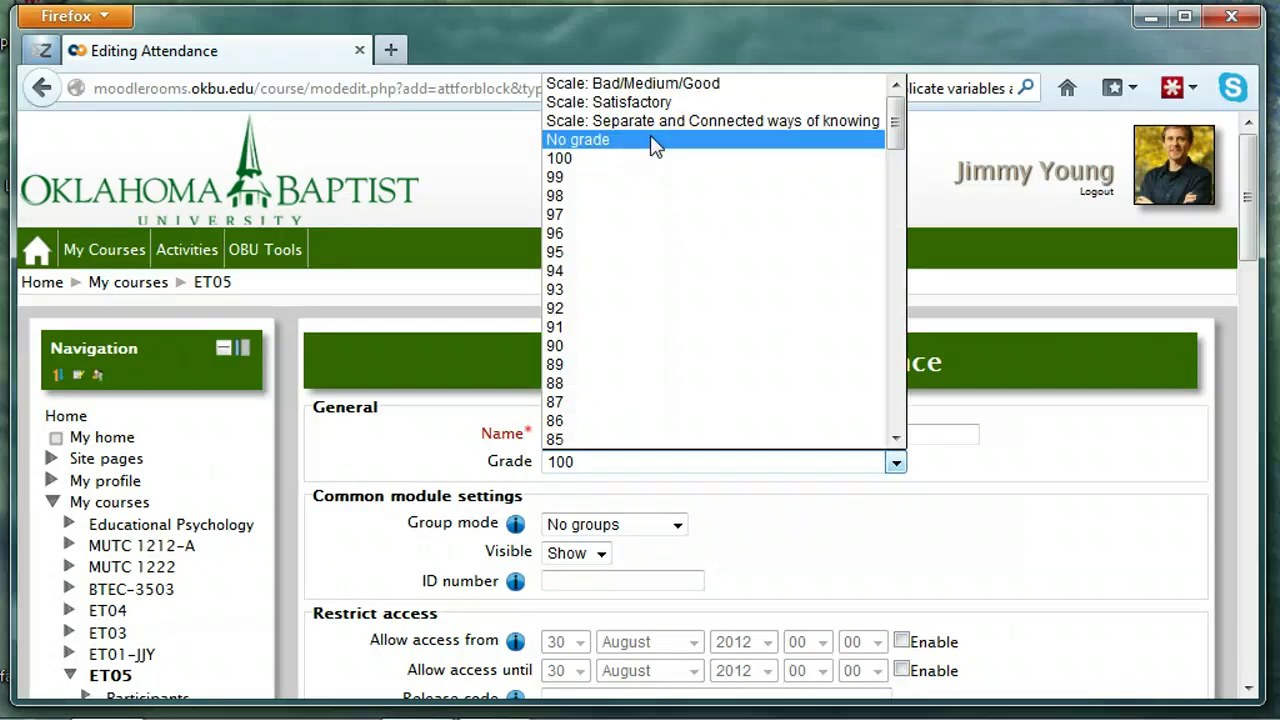
{"action": "left_click_drag", "start_coordinate": [655, 145], "coordinate": [628, 165]}
{"action": "left_click", "coordinate": [628, 165]}
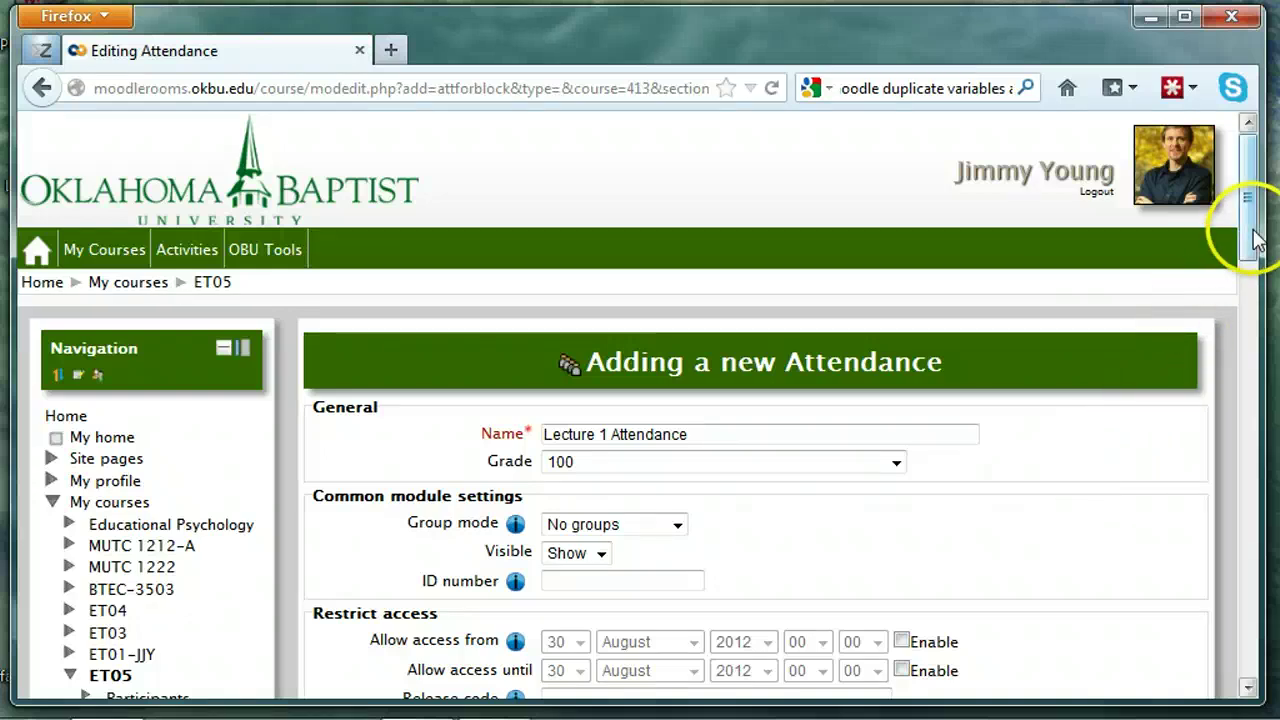
{"action": "left_click_drag", "start_coordinate": [1246, 228], "coordinate": [1250, 292]}
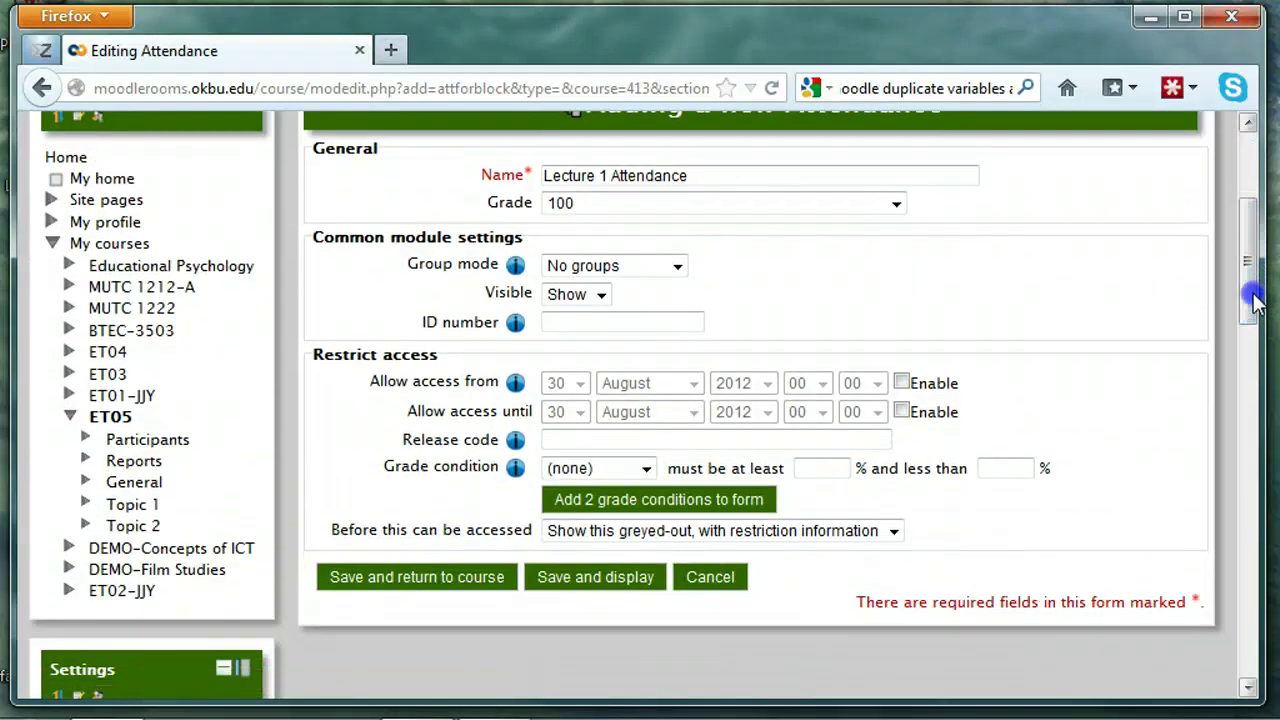
{"action": "left_click", "coordinate": [590, 585]}
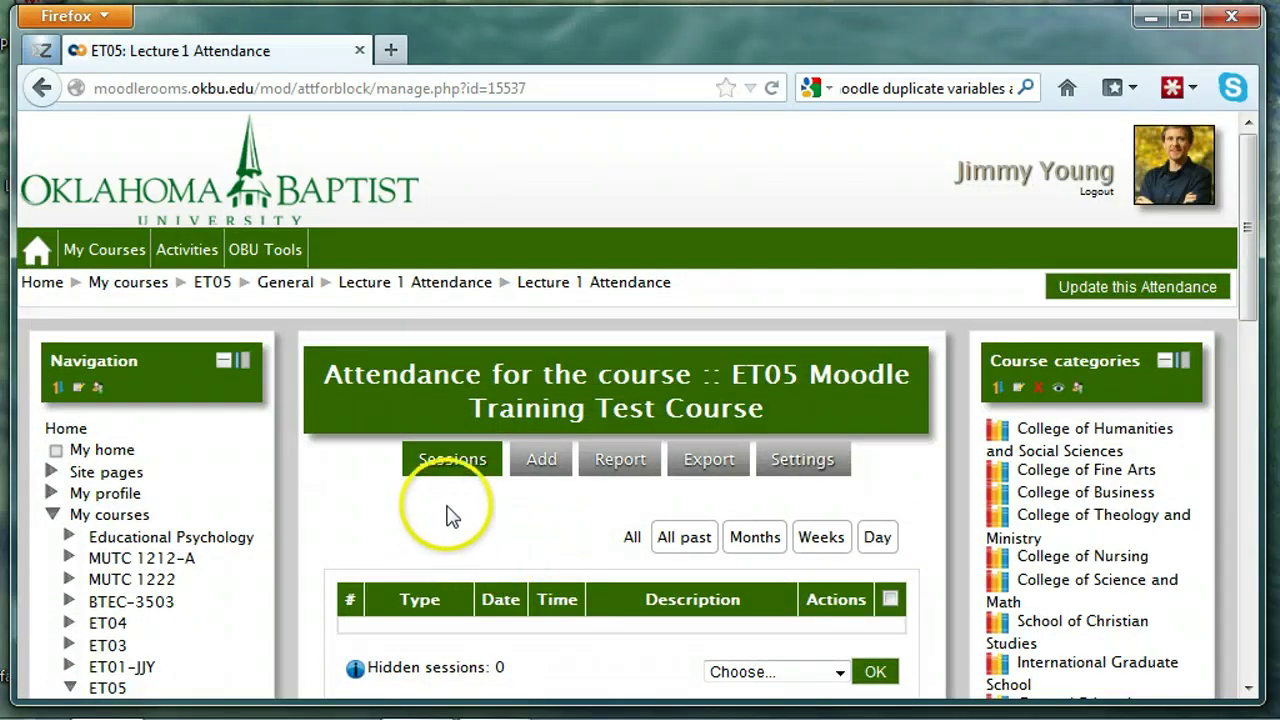
Step: Start adding attendance sessions with multiple-session creation enabled and a duration of 01 hour 00 minutes
{"action": "left_click", "coordinate": [545, 465]}
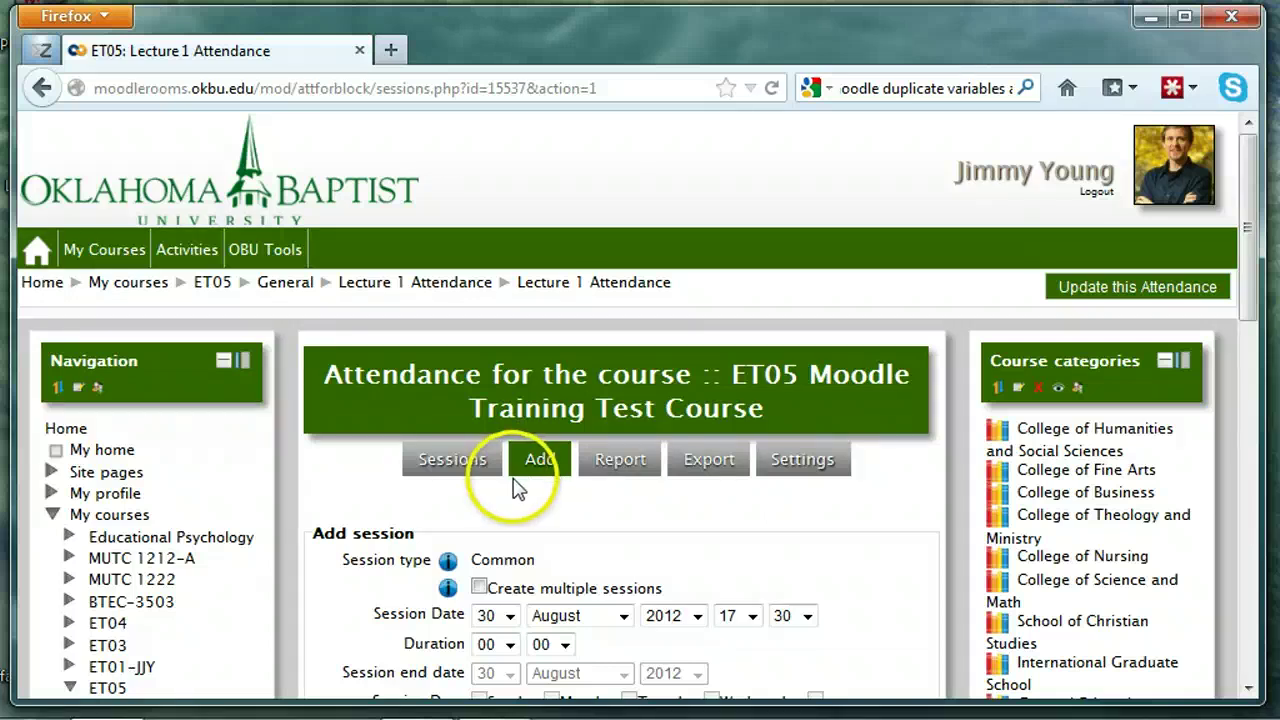
{"action": "left_click", "coordinate": [481, 588]}
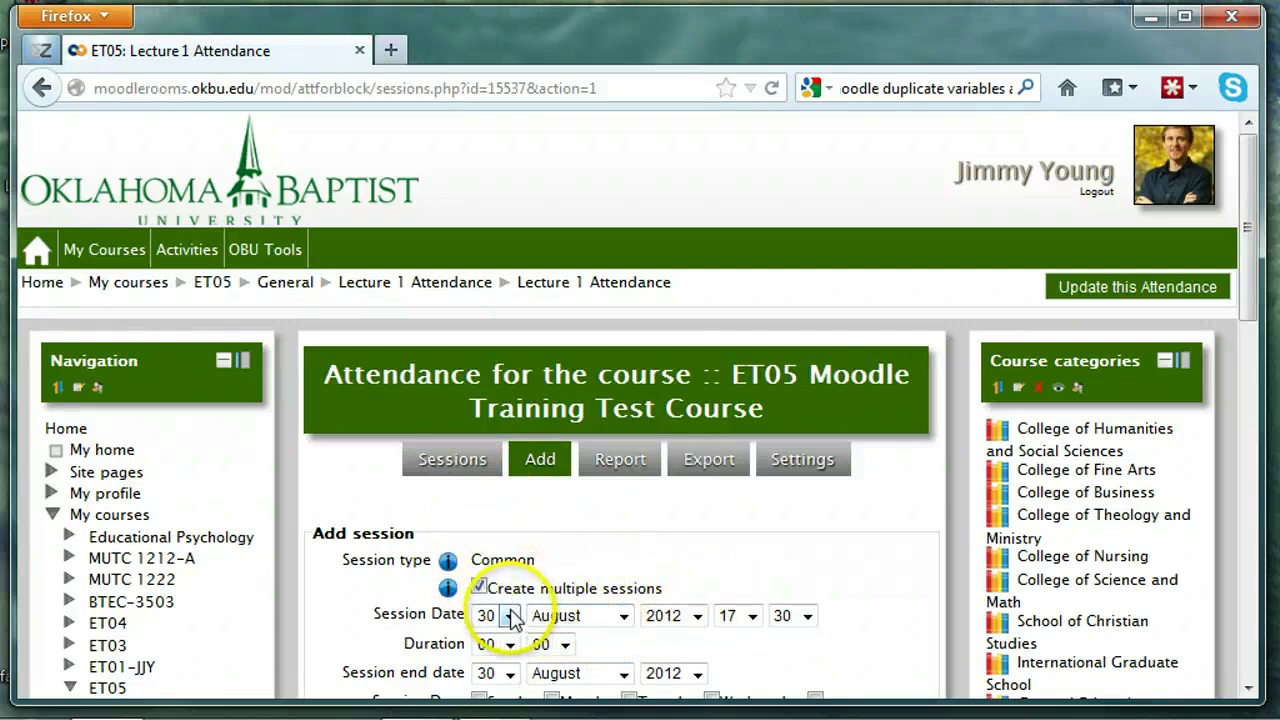
{"action": "left_click", "coordinate": [497, 645]}
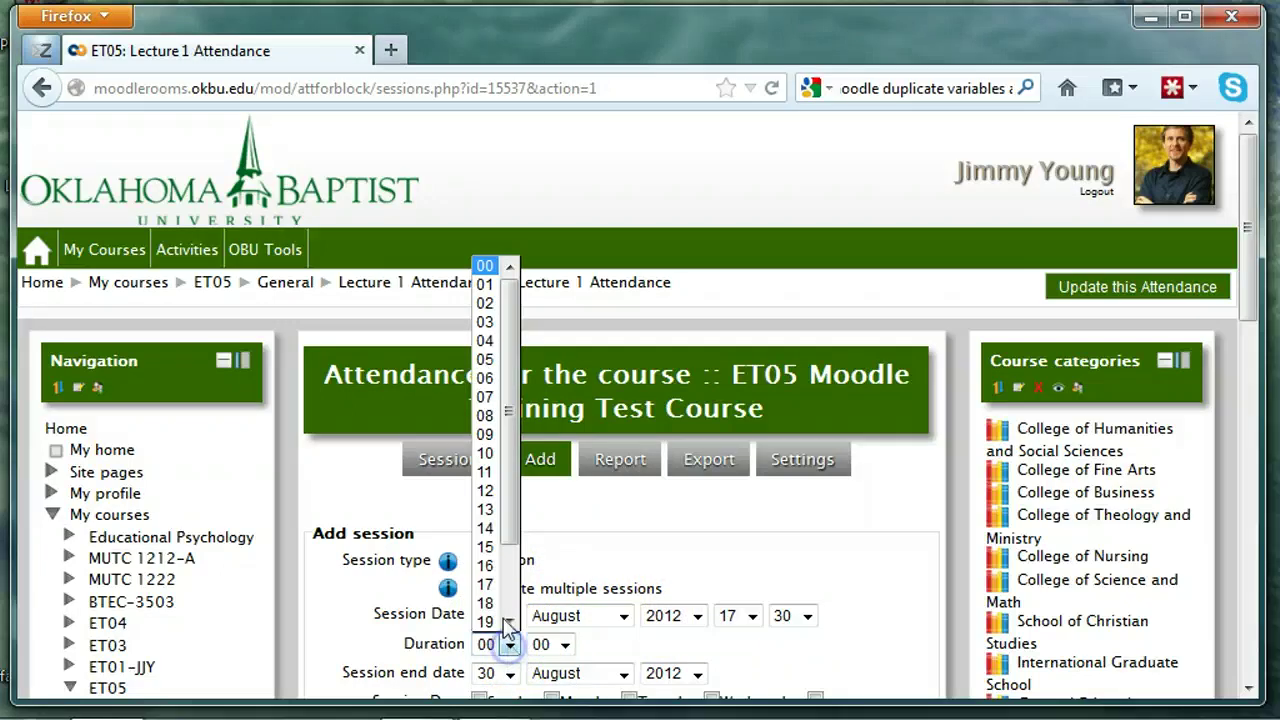
{"action": "left_click", "coordinate": [490, 287]}
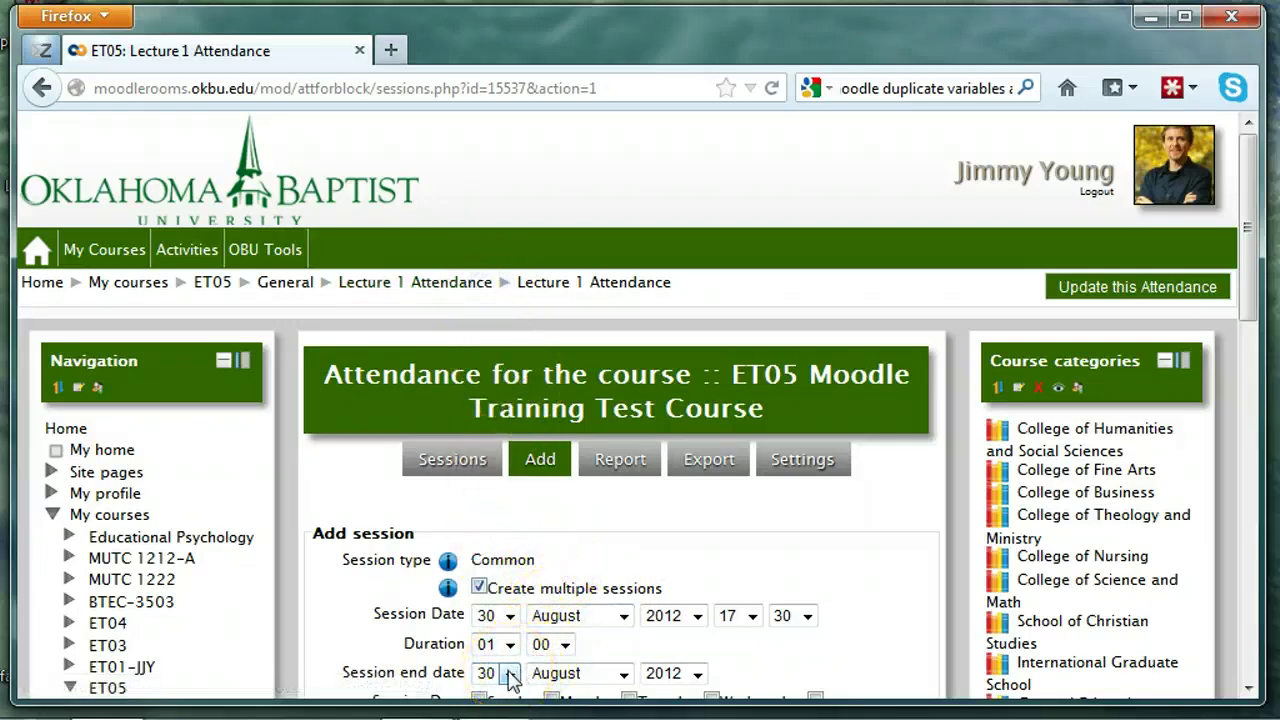
Step: Set the session end date to 6 December 2012
{"action": "left_click", "coordinate": [623, 675]}
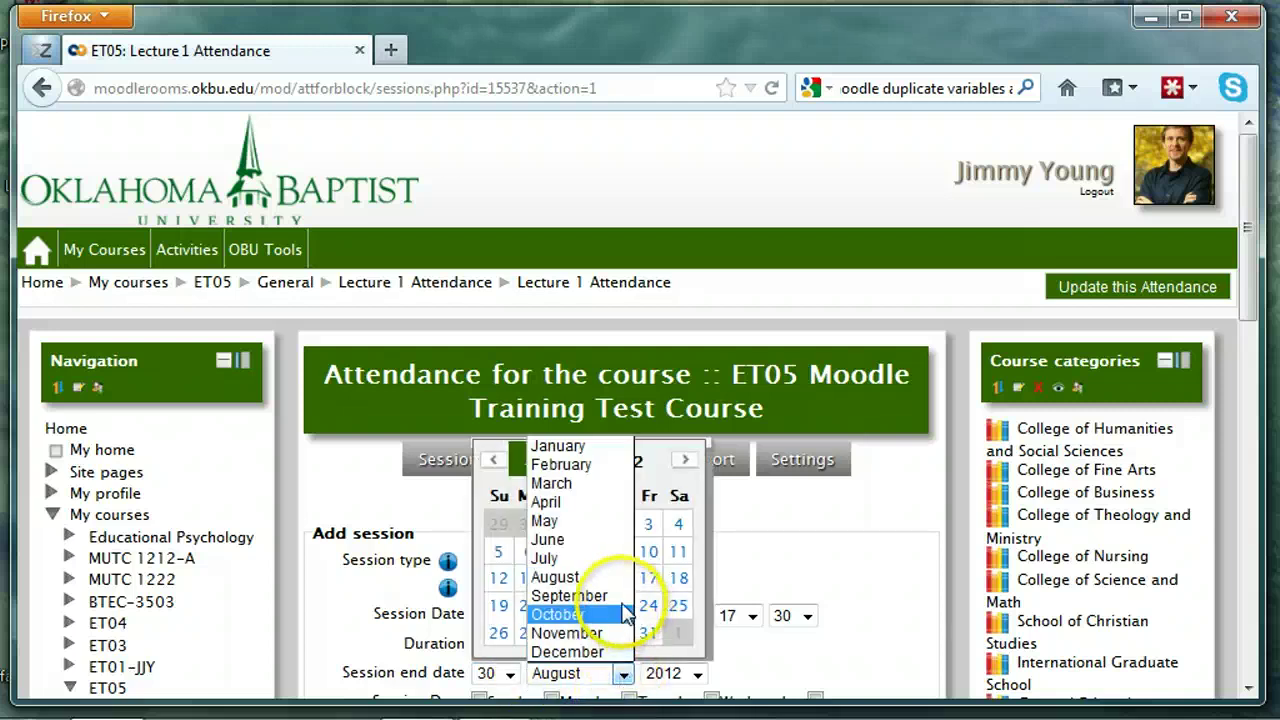
{"action": "left_click", "coordinate": [570, 652]}
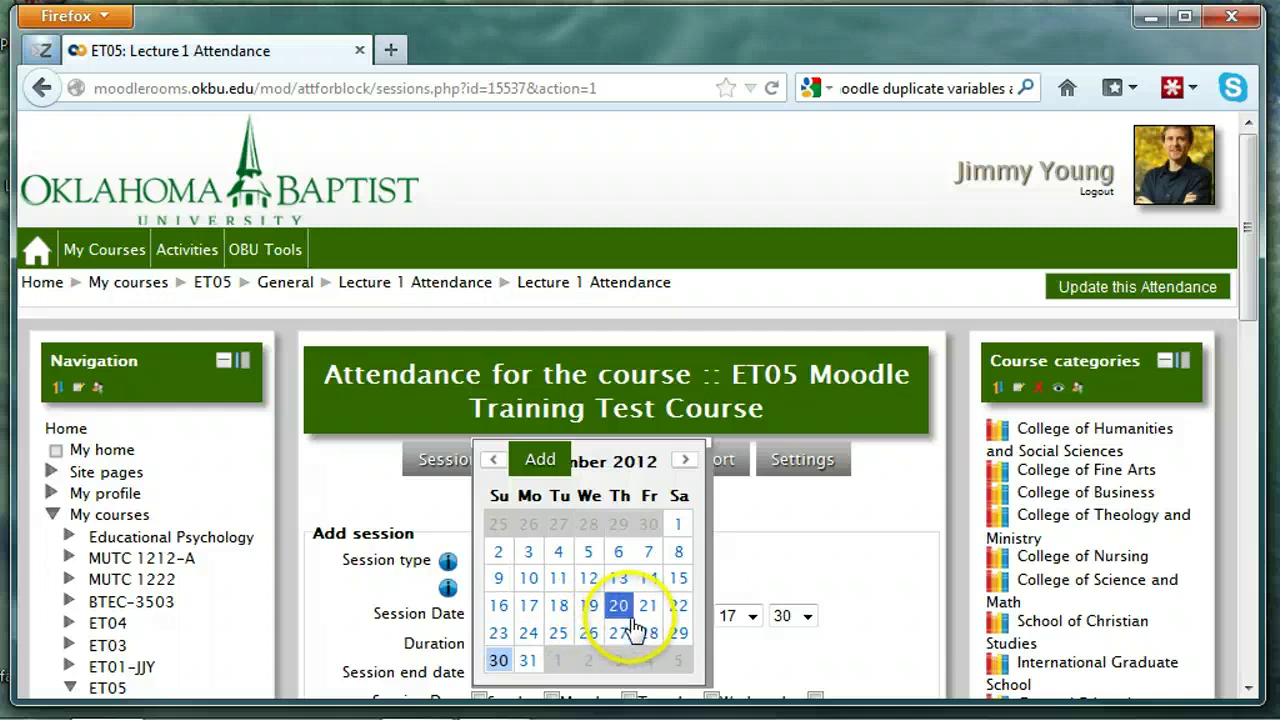
{"action": "left_click", "coordinate": [620, 555]}
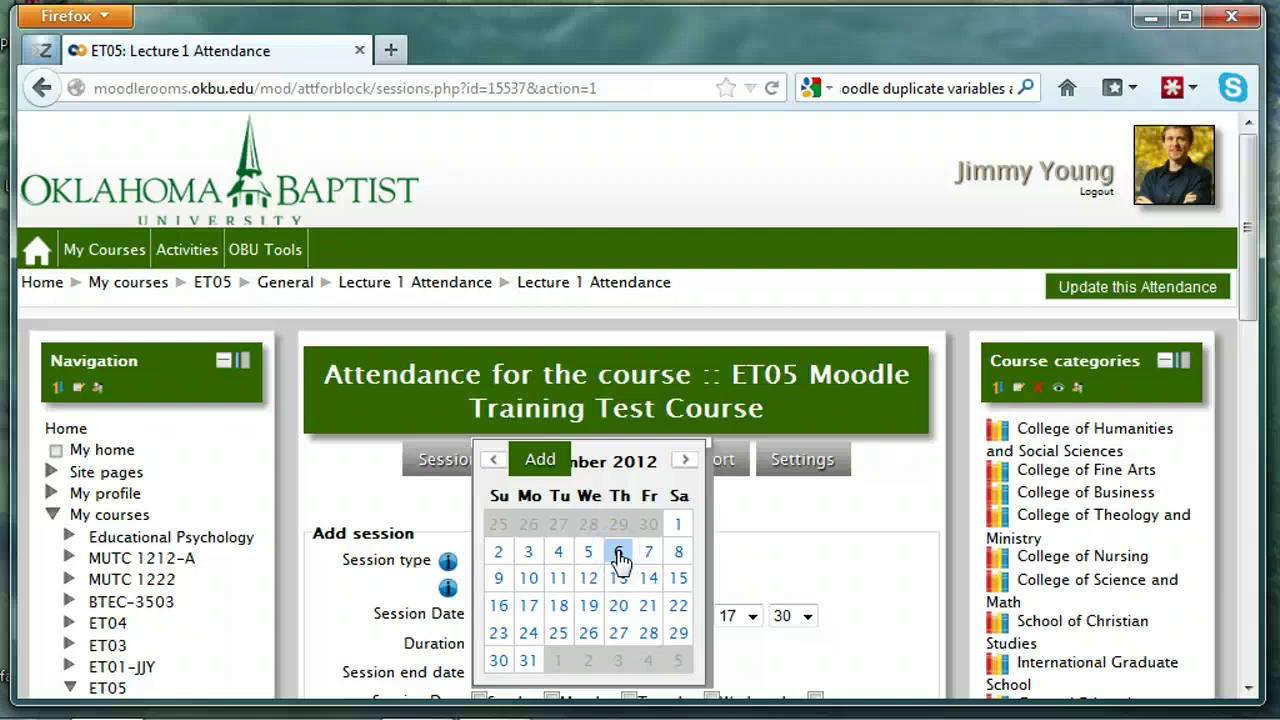
{"action": "left_click", "coordinate": [790, 575]}
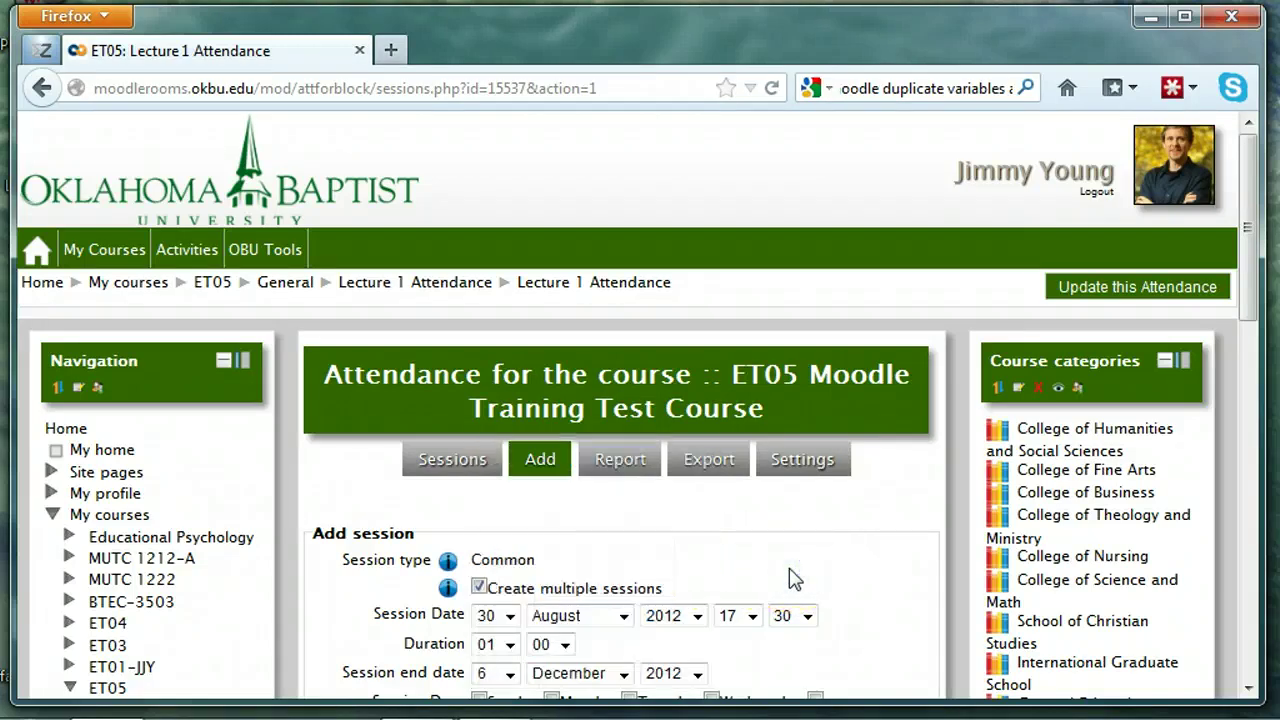
Step: Schedule the sessions on Thursdays with a frequency of 1 week and submit them to the attendance activity
{"action": "scroll", "coordinate": [790, 578], "scroll_direction": "down", "scroll_amount": 2}
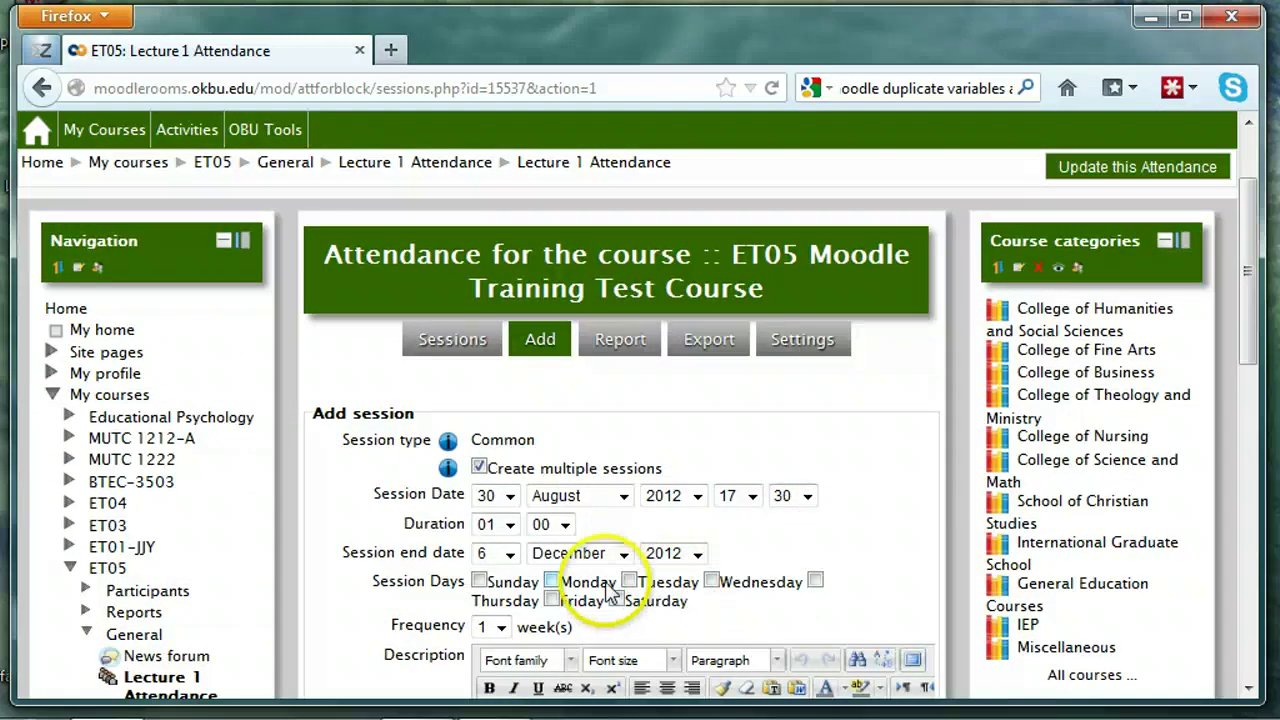
{"action": "left_click", "coordinate": [815, 581]}
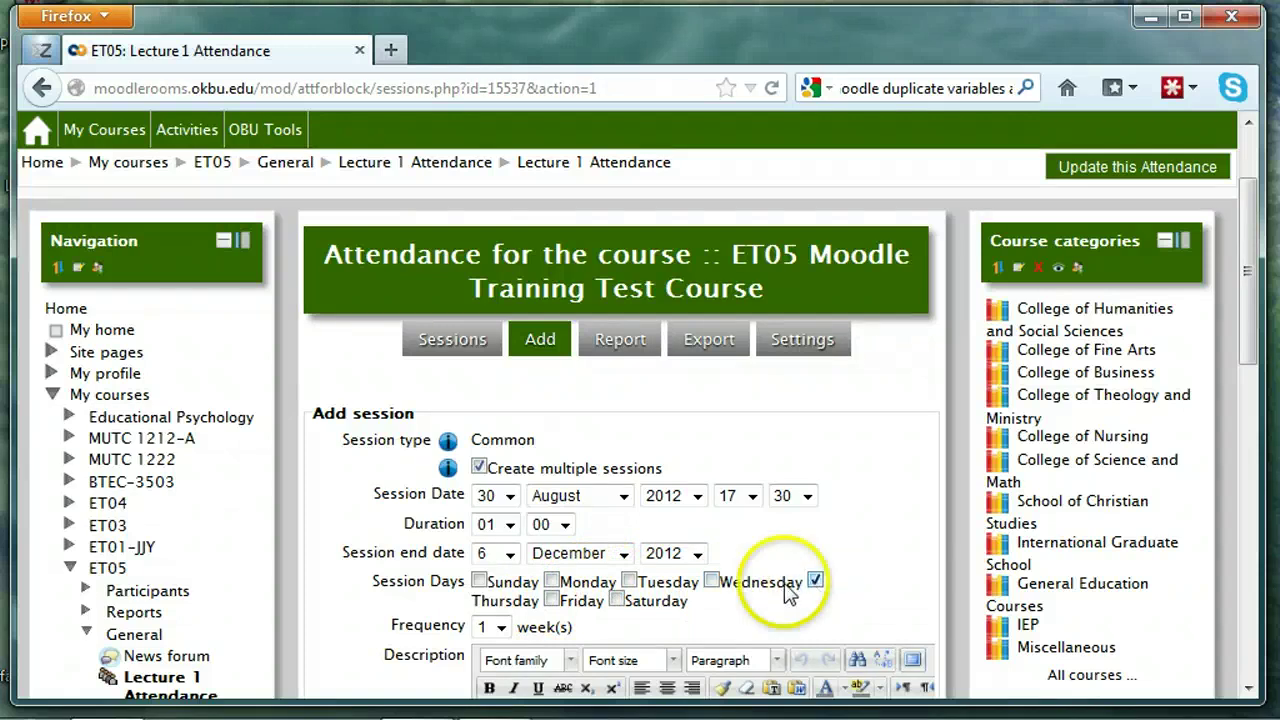
{"action": "left_click", "coordinate": [500, 627]}
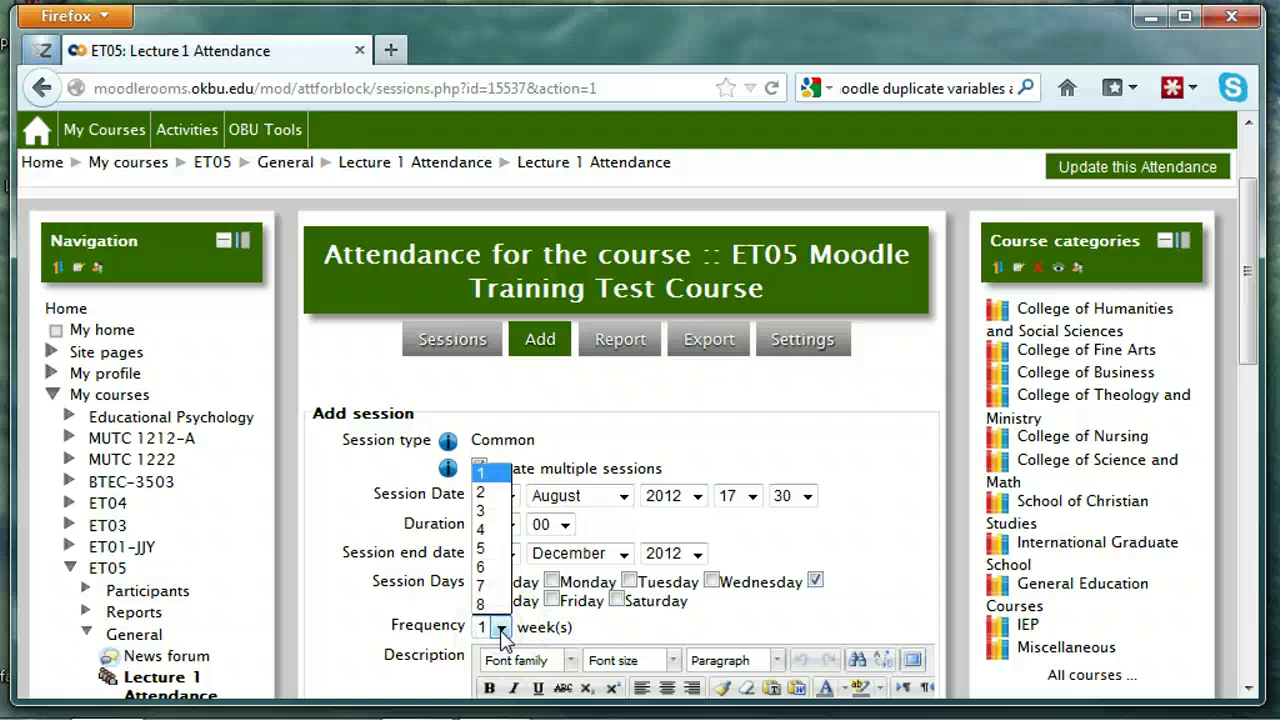
{"action": "left_click", "coordinate": [345, 640]}
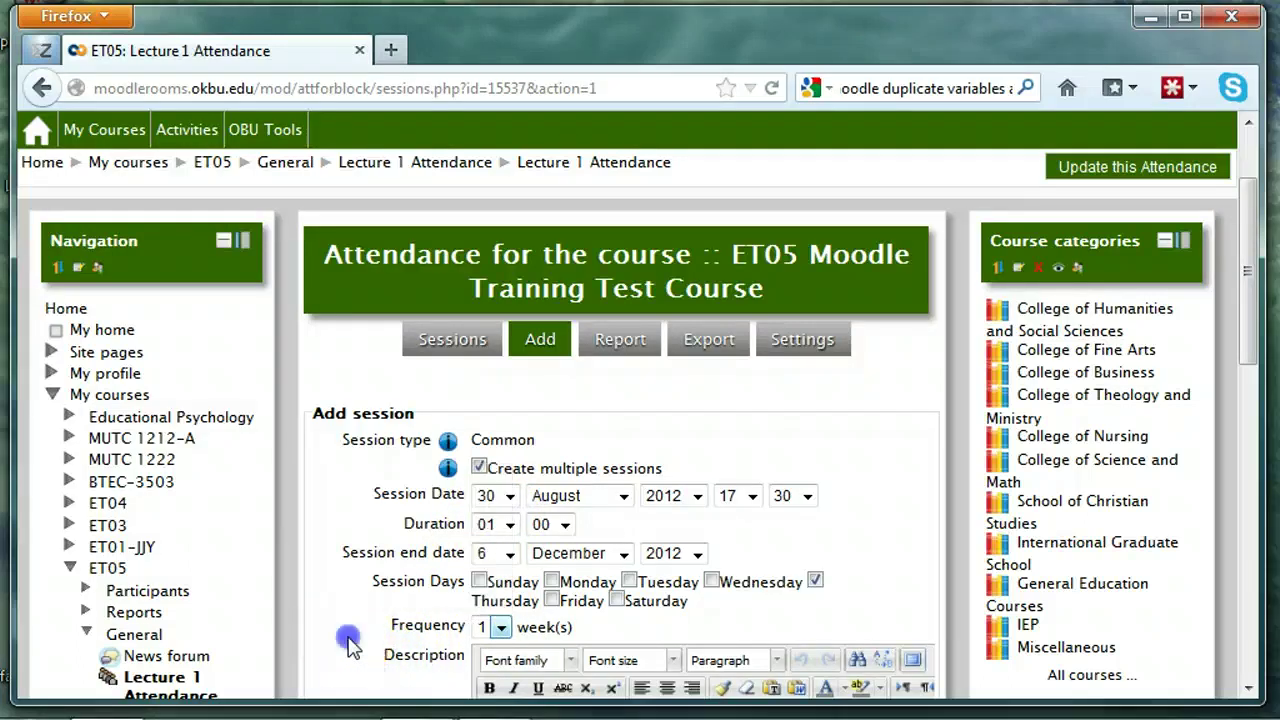
{"action": "right_click", "coordinate": [425, 640]}
{"action": "left_click", "coordinate": [345, 660]}
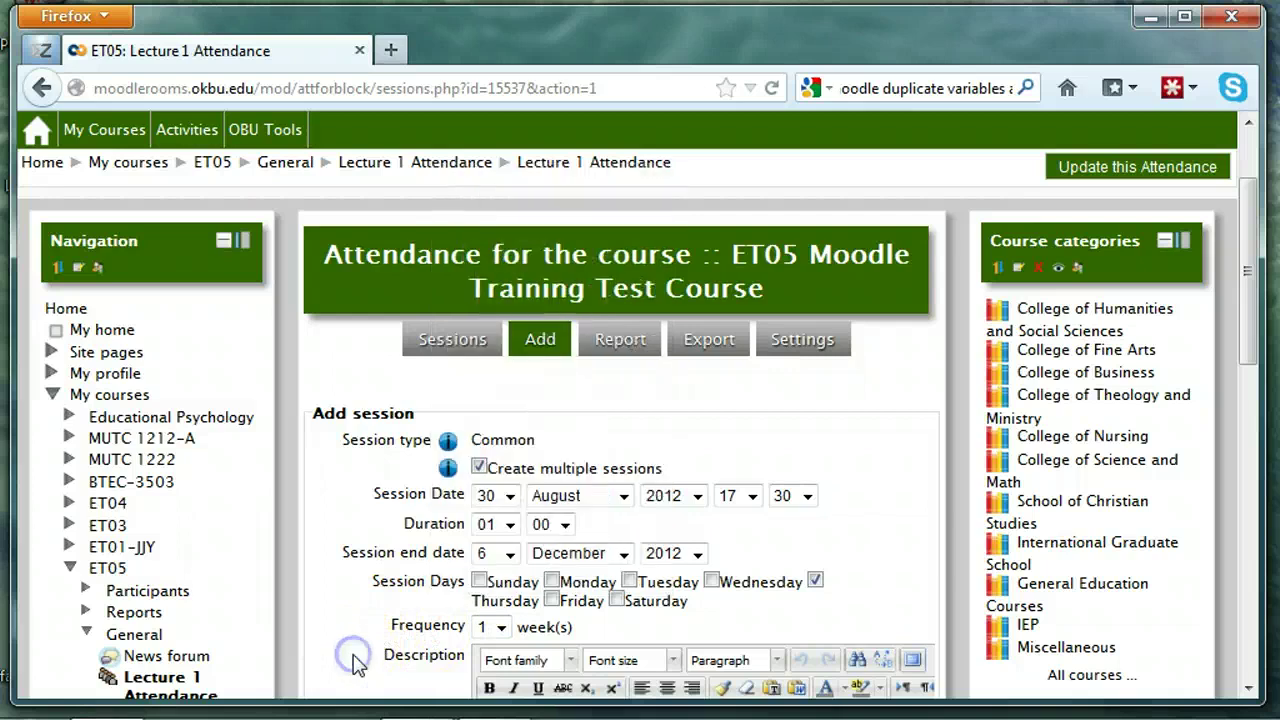
{"action": "scroll", "coordinate": [358, 665], "scroll_direction": "down", "scroll_amount": 3}
{"action": "scroll", "coordinate": [358, 665], "scroll_direction": "down", "scroll_amount": 1}
{"action": "scroll", "coordinate": [358, 665], "scroll_direction": "down", "scroll_amount": 2}
{"action": "left_click", "coordinate": [482, 636]}
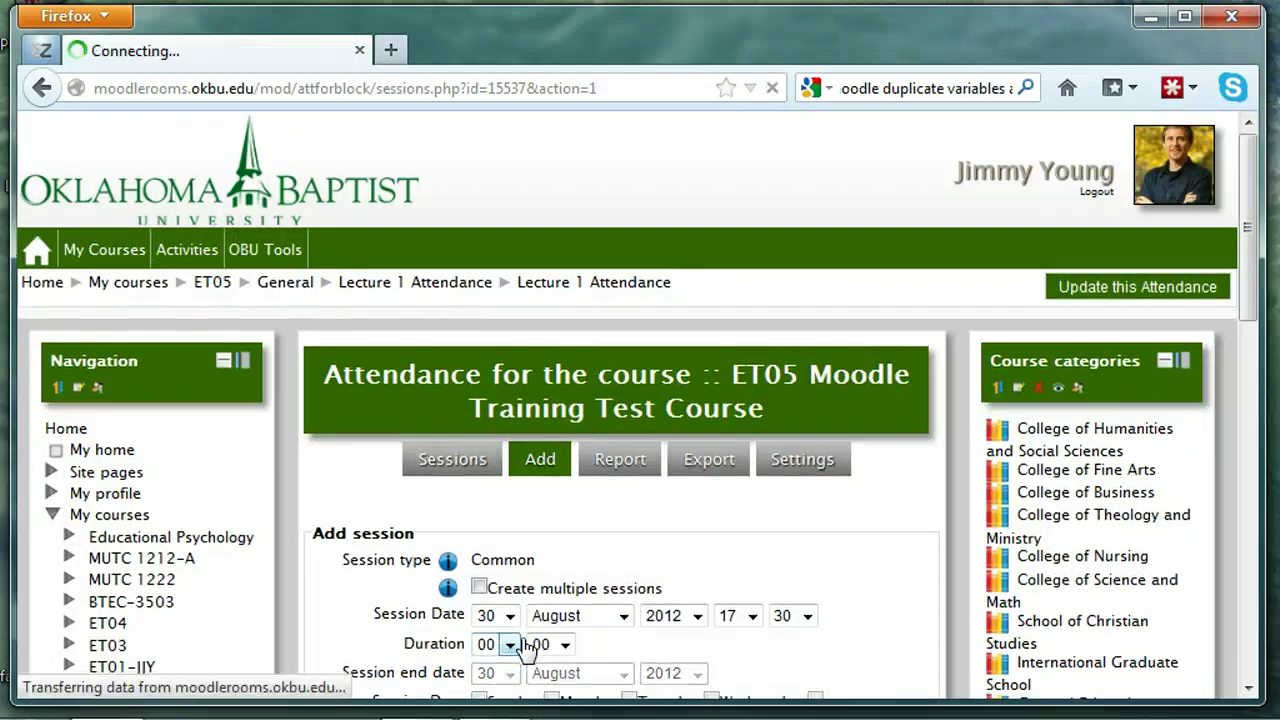
Step: Open the list of attendance sessions and review the dates and times from first to last
{"action": "left_click", "coordinate": [462, 462]}
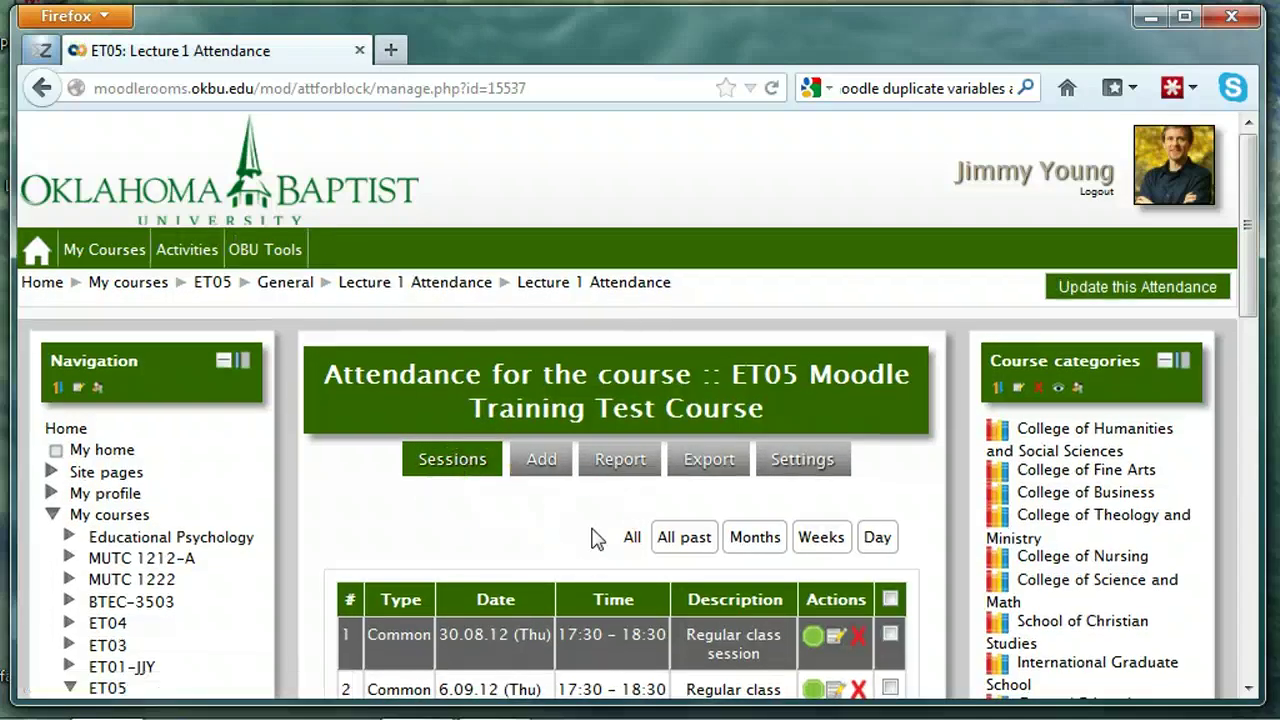
{"action": "scroll", "coordinate": [591, 528], "scroll_direction": "down", "scroll_amount": 5}
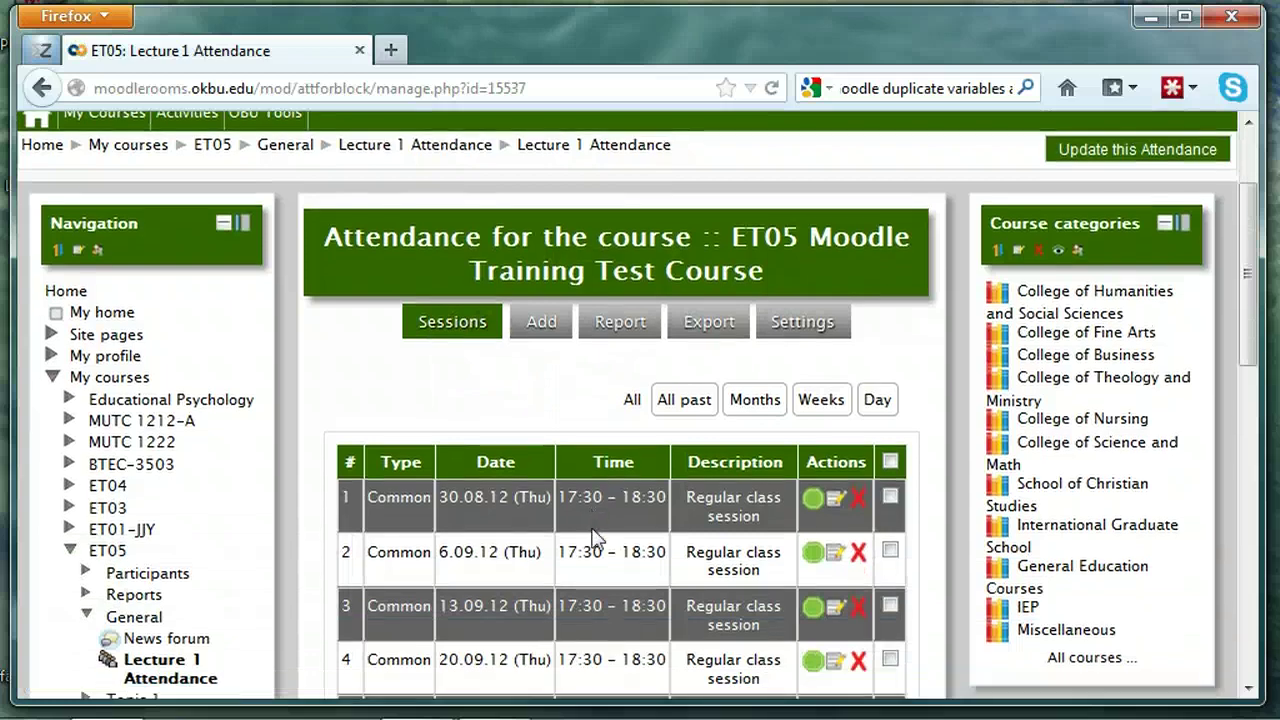
{"action": "scroll", "coordinate": [591, 538], "scroll_direction": "down", "scroll_amount": 3}
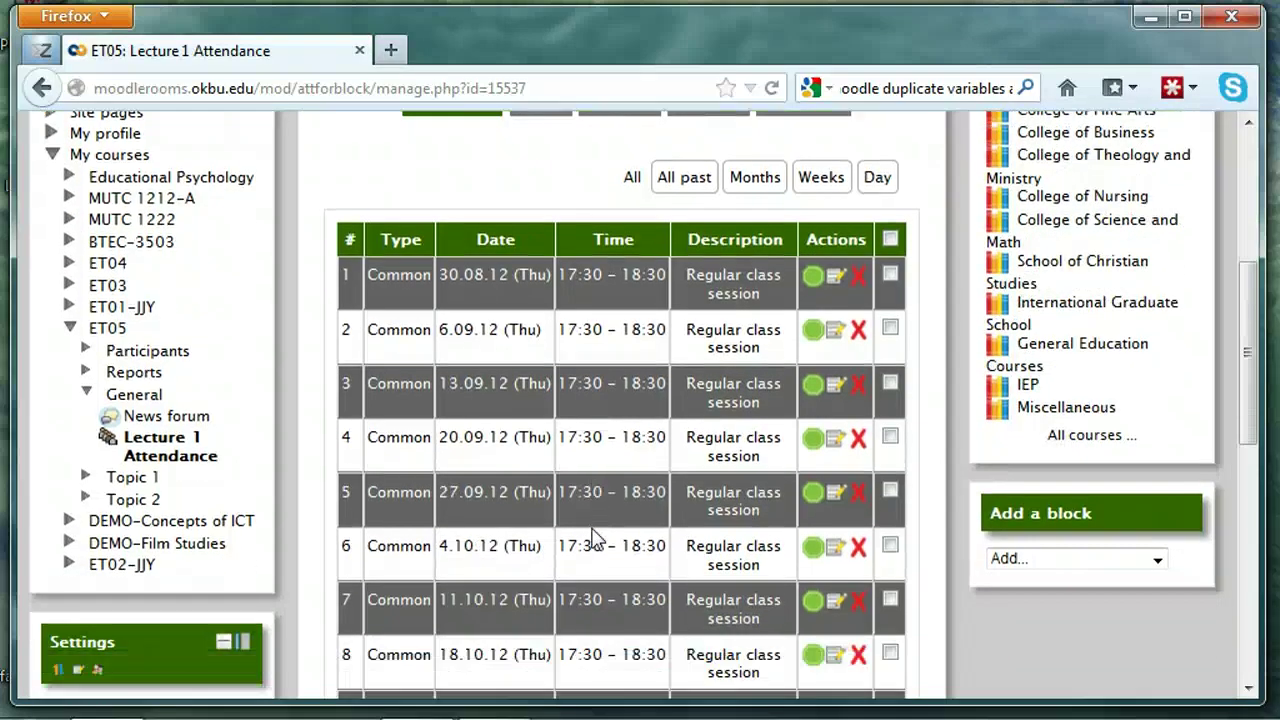
{"action": "scroll", "coordinate": [591, 538], "scroll_direction": "down", "scroll_amount": 5}
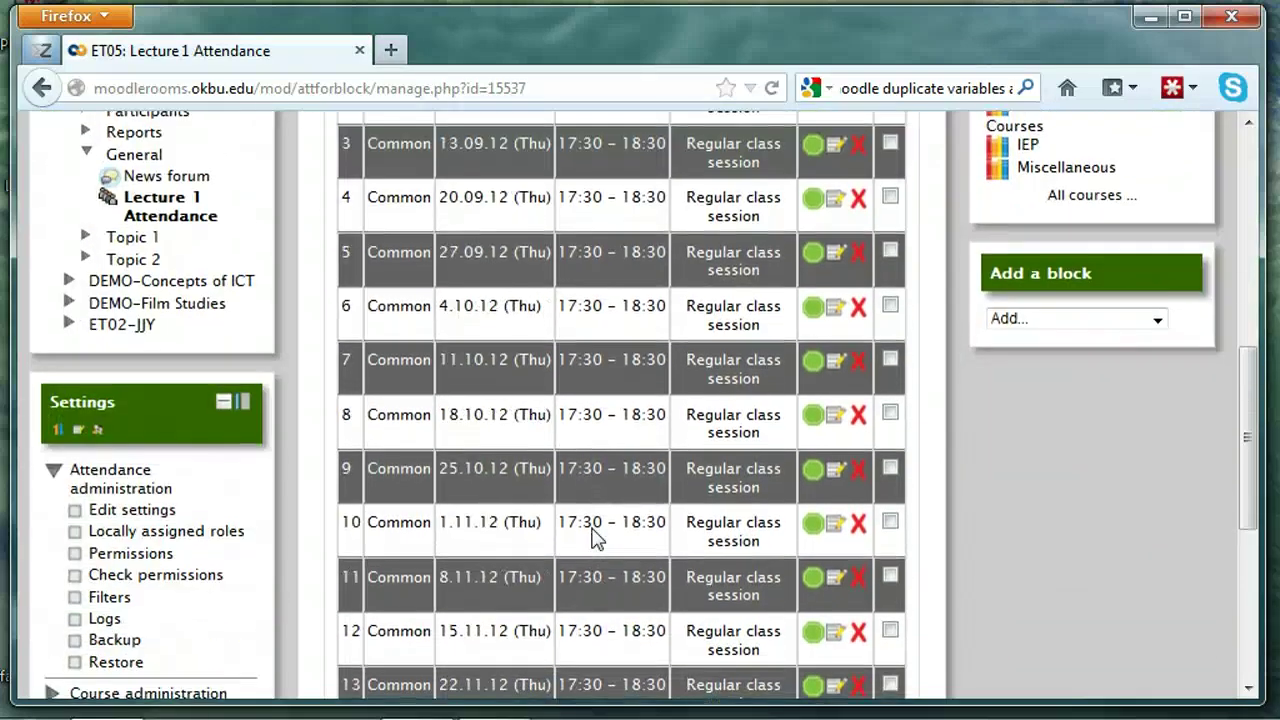
{"action": "scroll", "coordinate": [591, 538], "scroll_direction": "down", "scroll_amount": 5}
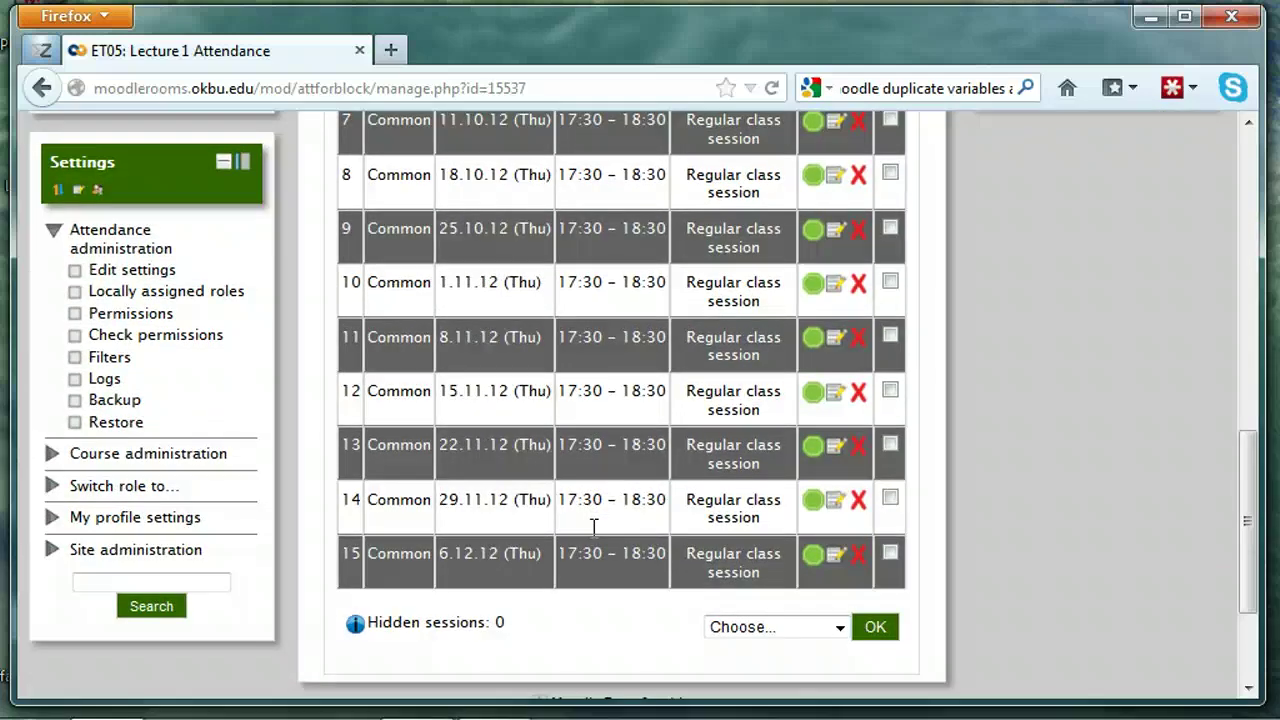
{"action": "scroll", "coordinate": [594, 530], "scroll_direction": "up", "scroll_amount": 10}
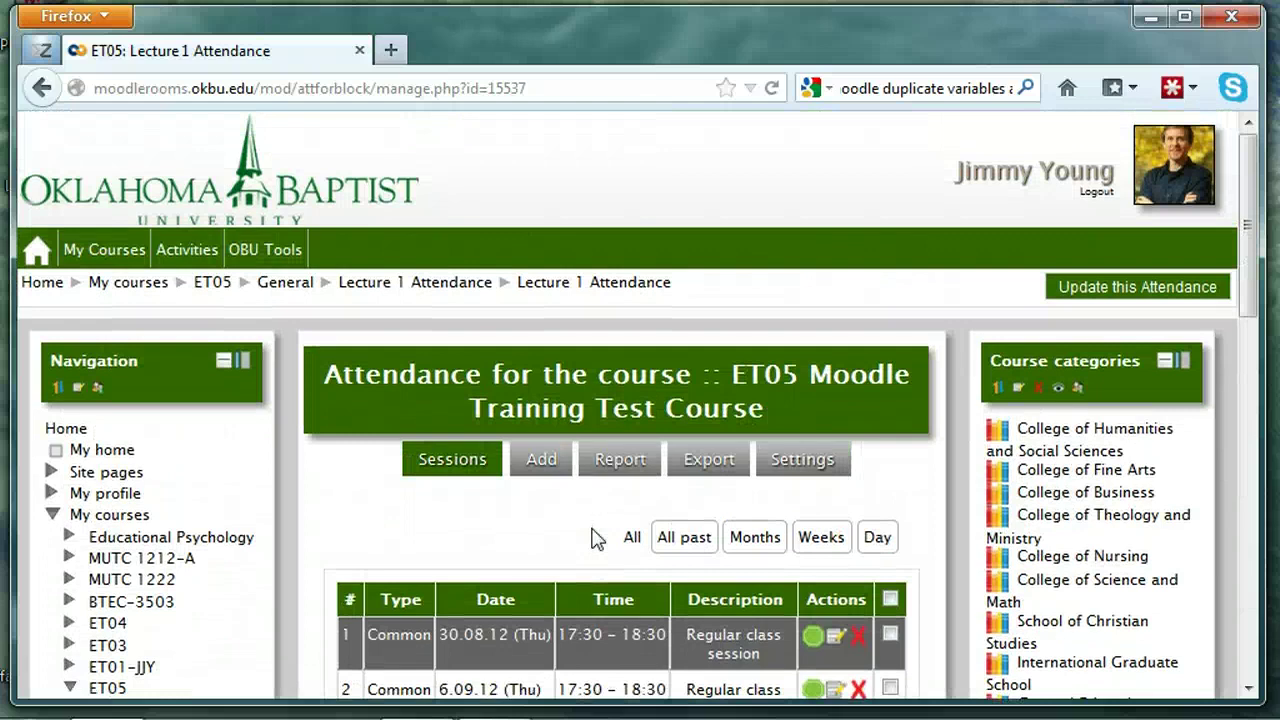
{"action": "left_click", "coordinate": [510, 540]}
Step: Open the attendance settings and examine the acronyms, descriptions and grades of the status variables for duplicates
{"action": "left_click", "coordinate": [813, 470]}
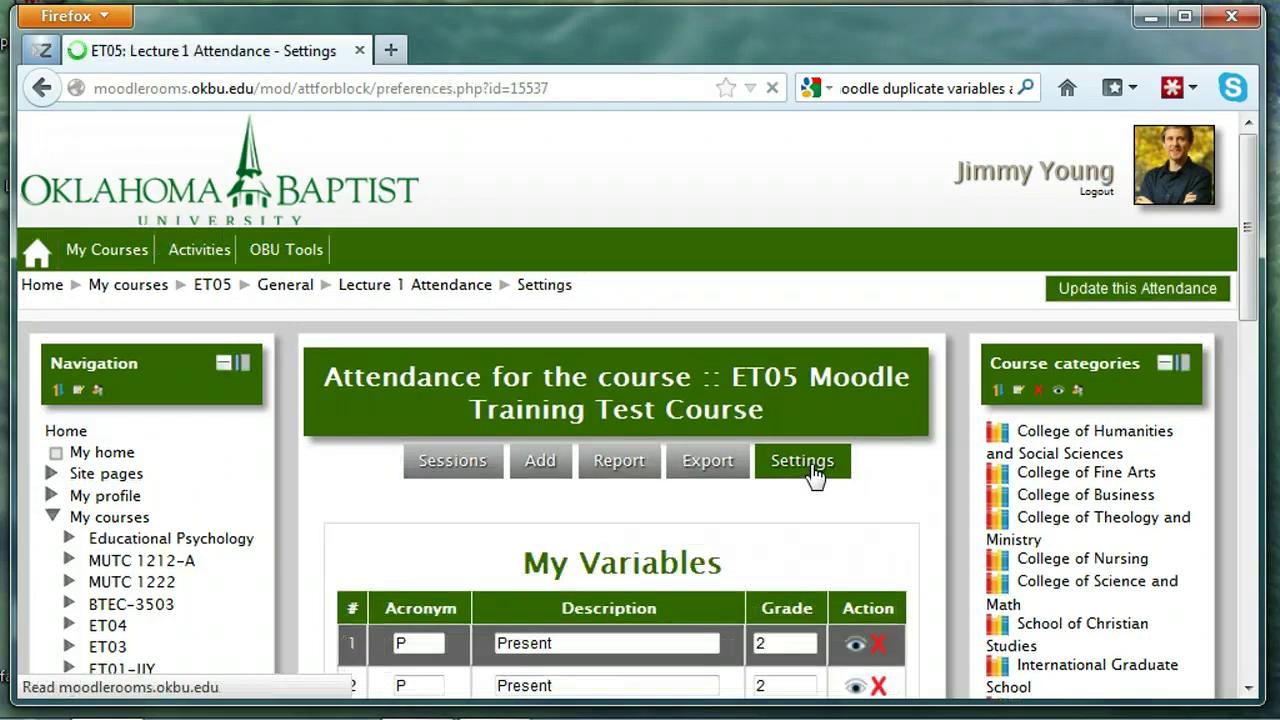
{"action": "left_click", "coordinate": [858, 488]}
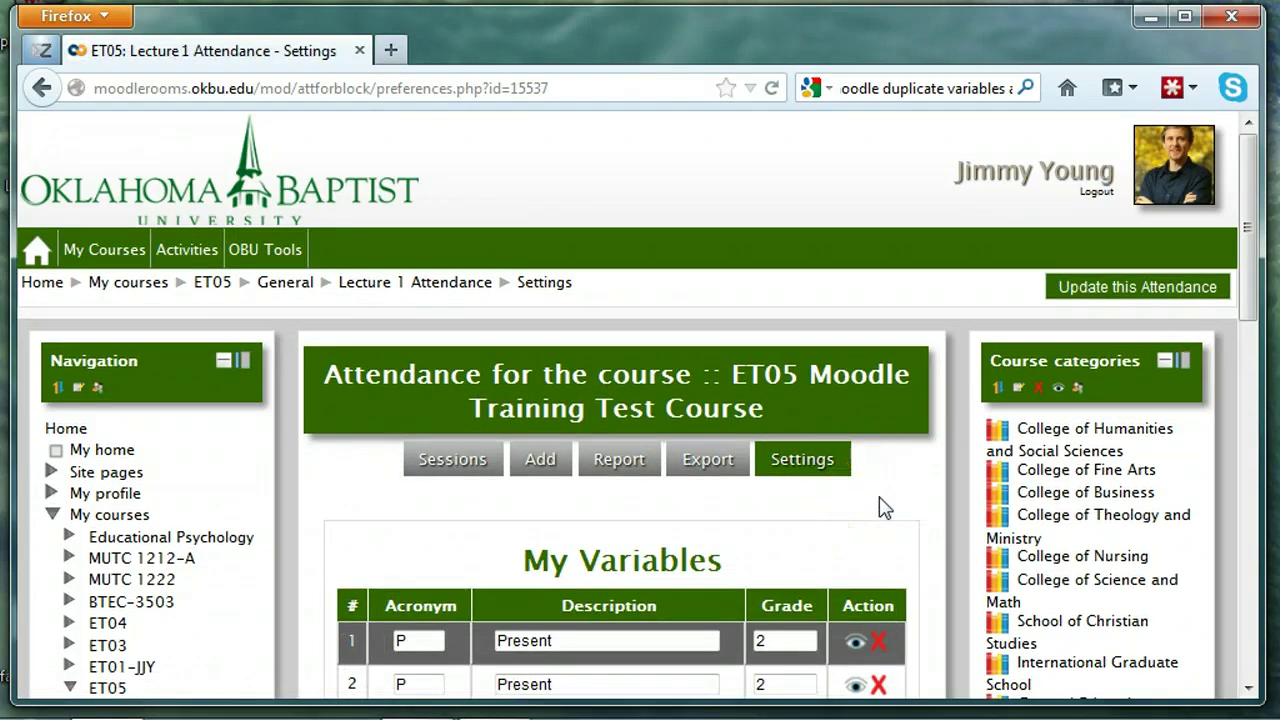
{"action": "scroll", "coordinate": [884, 508], "scroll_direction": "down", "scroll_amount": 4}
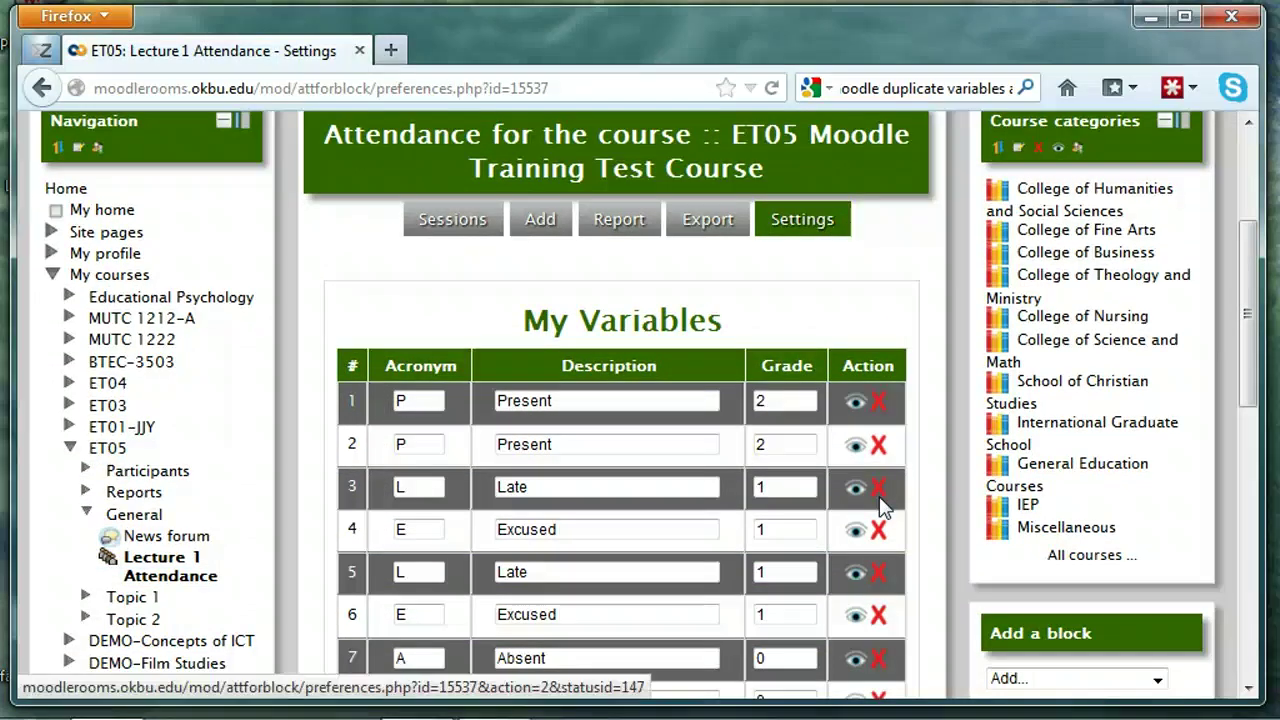
{"action": "scroll", "coordinate": [884, 508], "scroll_direction": "down", "scroll_amount": 2}
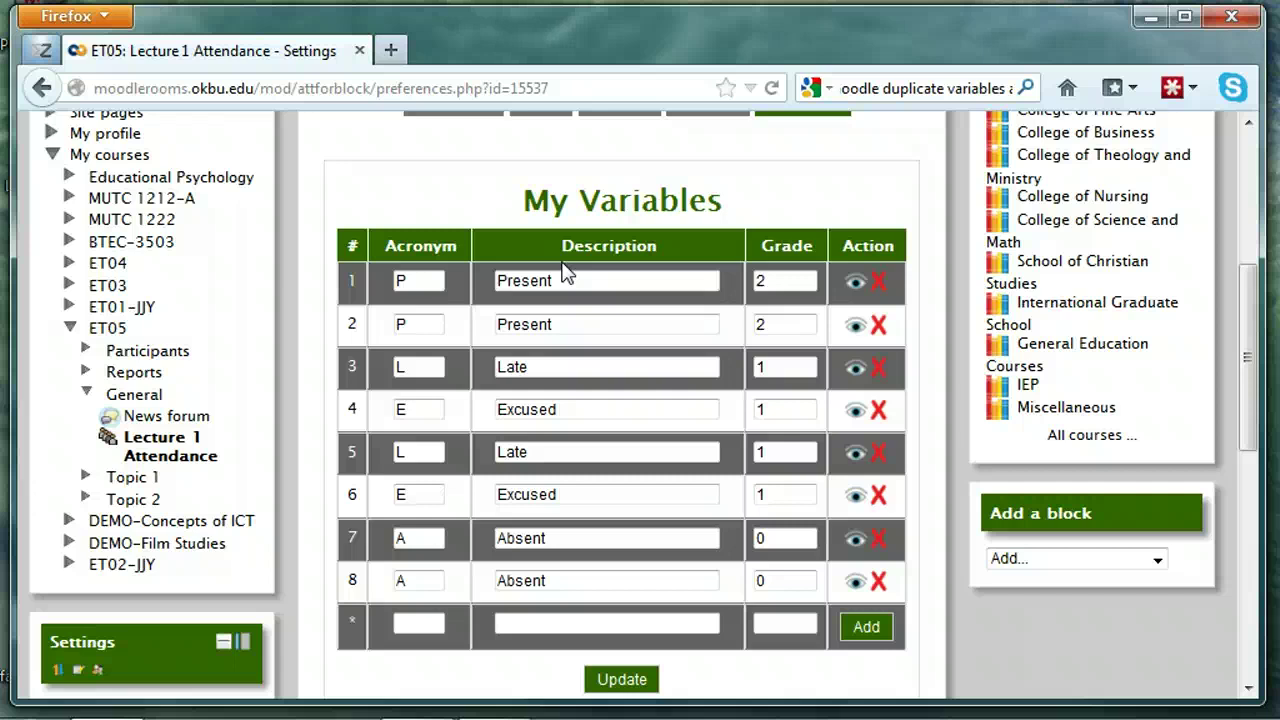
{"action": "left_click", "coordinate": [421, 283]}
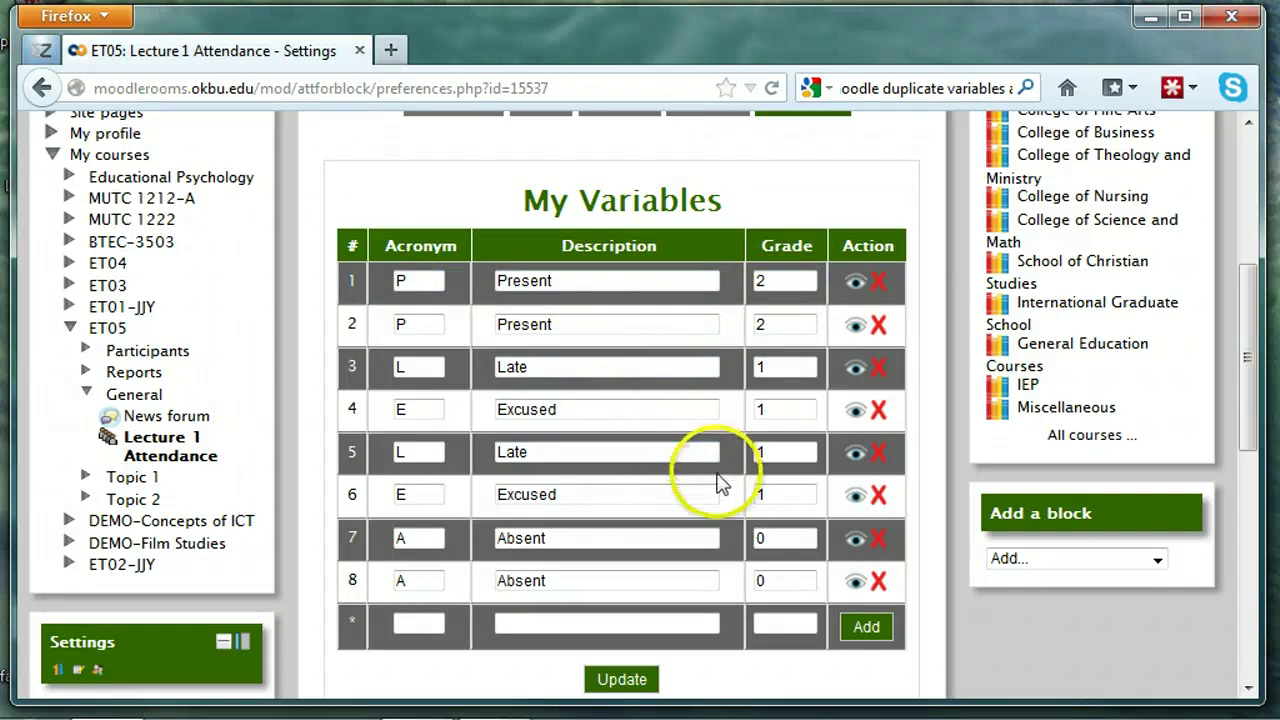
{"action": "left_click", "coordinate": [577, 626]}
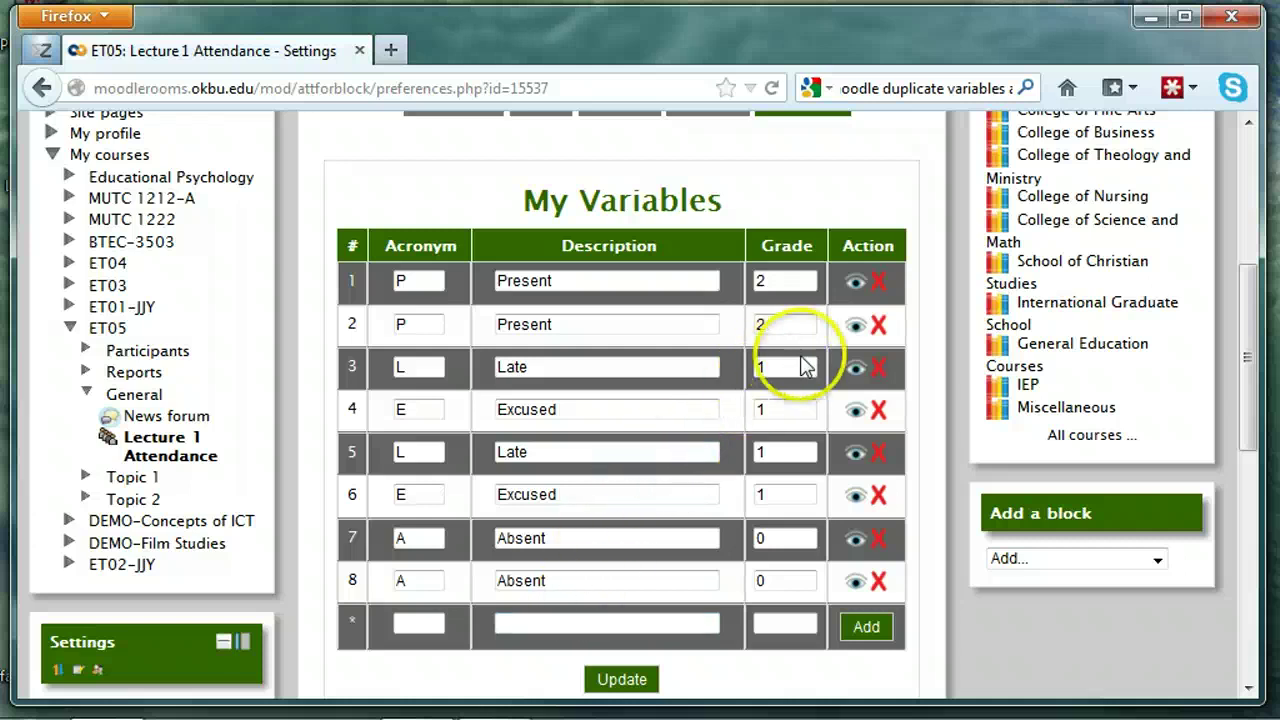
Step: Delete the duplicate status variables, keeping one each of Present, Late, Excused and Absent
{"action": "left_click", "coordinate": [879, 327]}
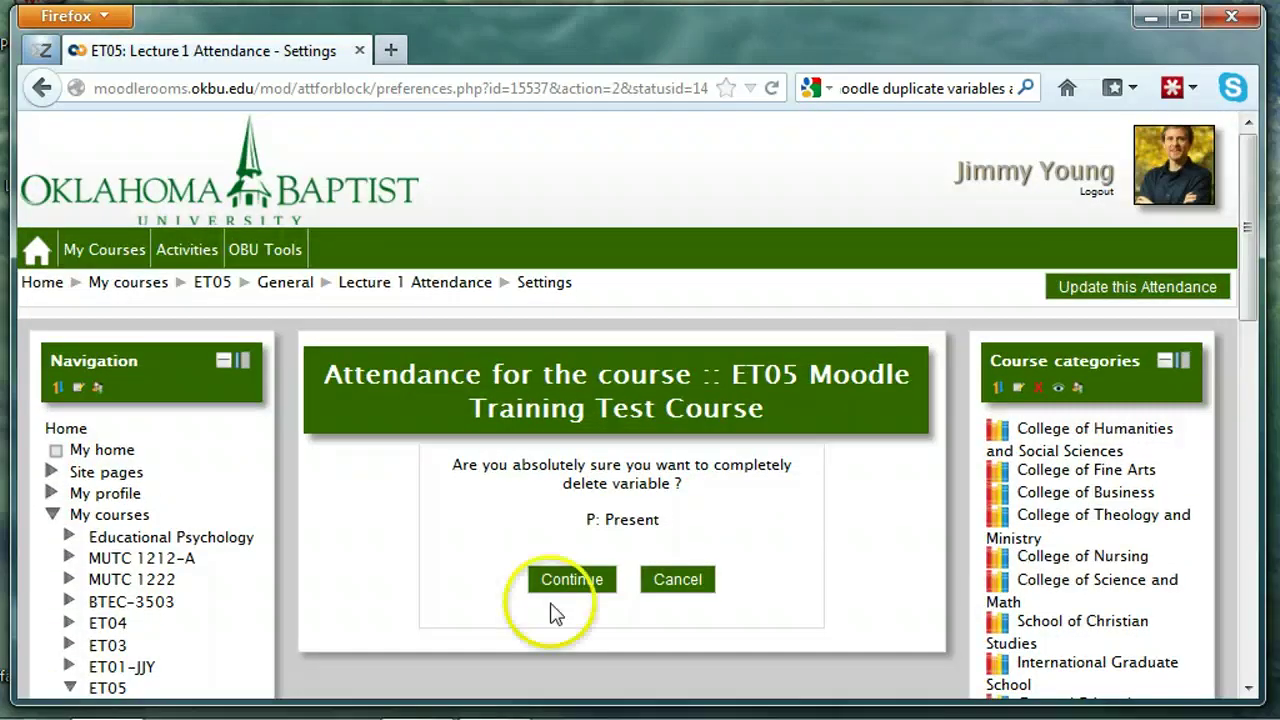
{"action": "left_click", "coordinate": [573, 582]}
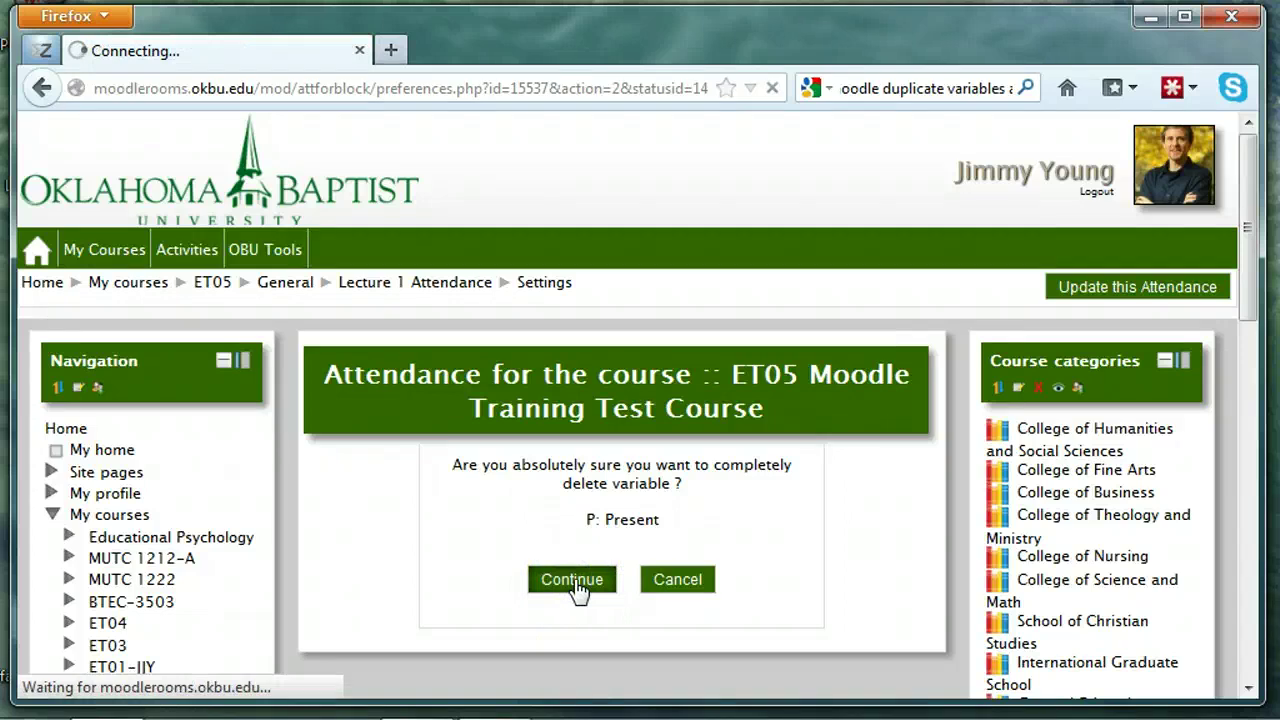
{"action": "scroll", "coordinate": [571, 594], "scroll_direction": "down", "scroll_amount": 5}
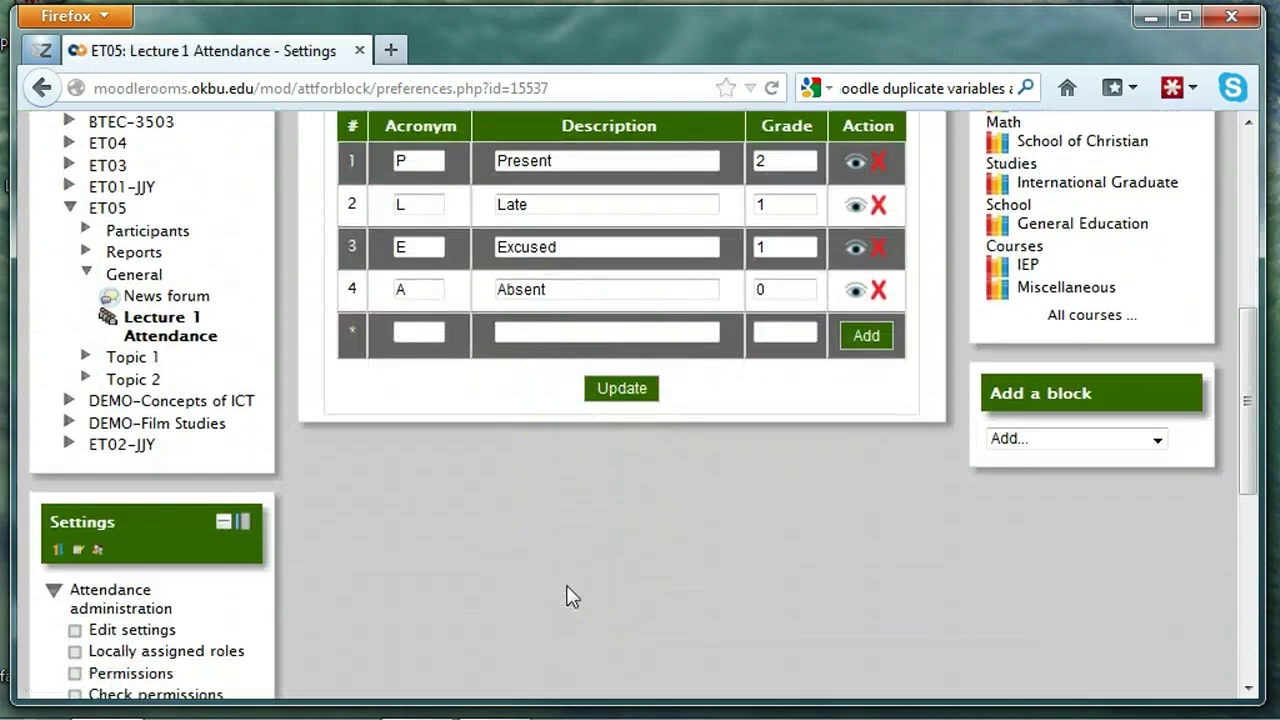
Step: Open the ET05 grader report and examine the students' quiz grades and the Lecture 1 Attendance column
{"action": "scroll", "coordinate": [571, 597], "scroll_direction": "up", "scroll_amount": 3}
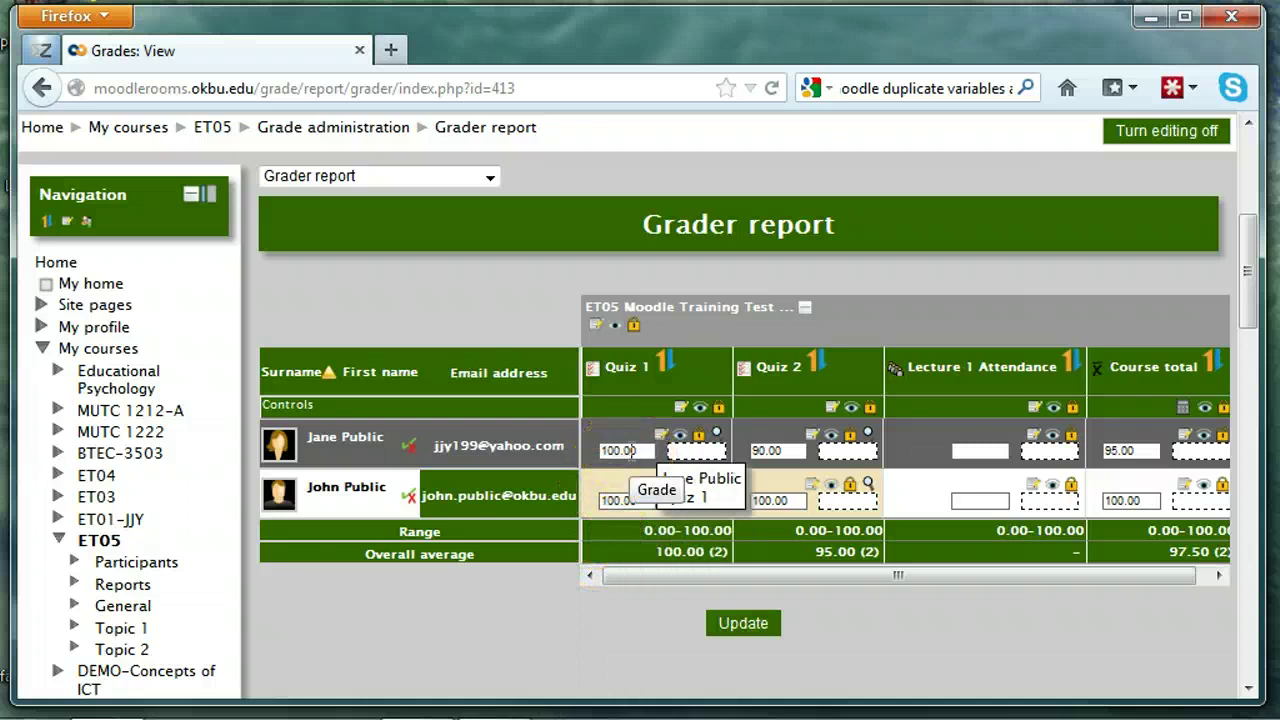
{"action": "left_click", "coordinate": [768, 452]}
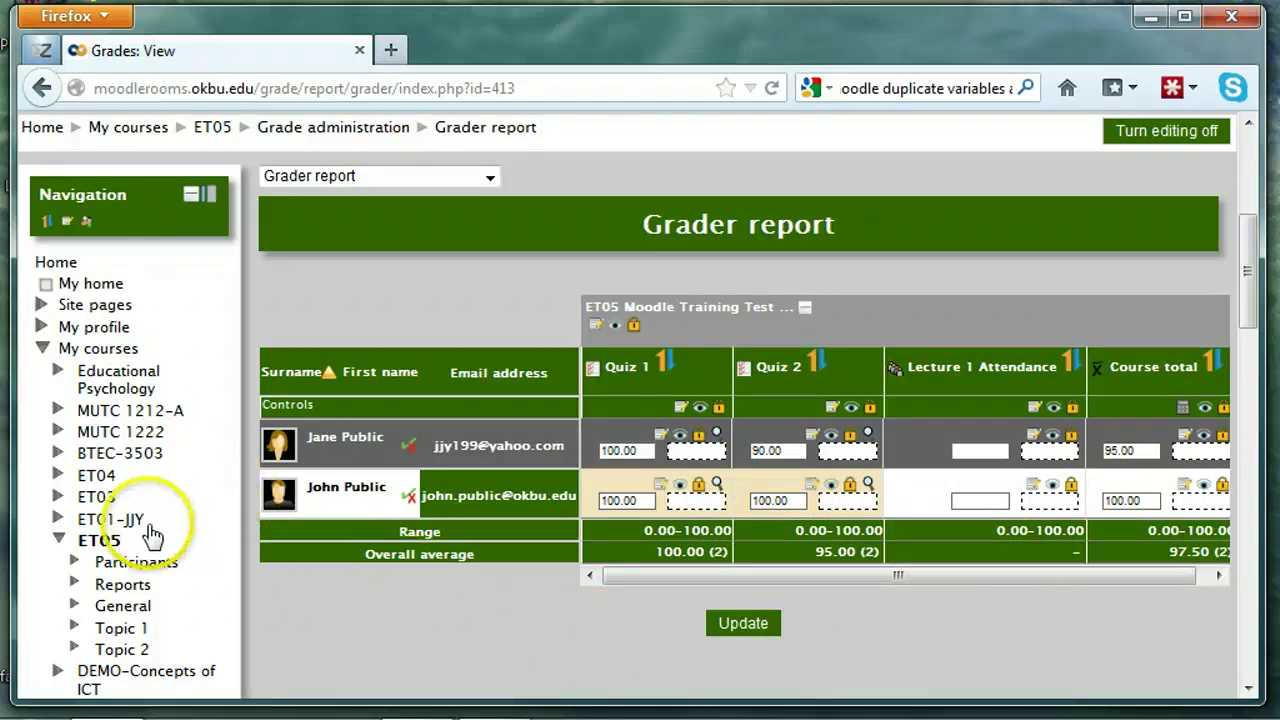
Step: Take attendance for the 30 August 2012 session of Lecture 1 Attendance, setting all students to Present, and save it
{"action": "left_click", "coordinate": [100, 541]}
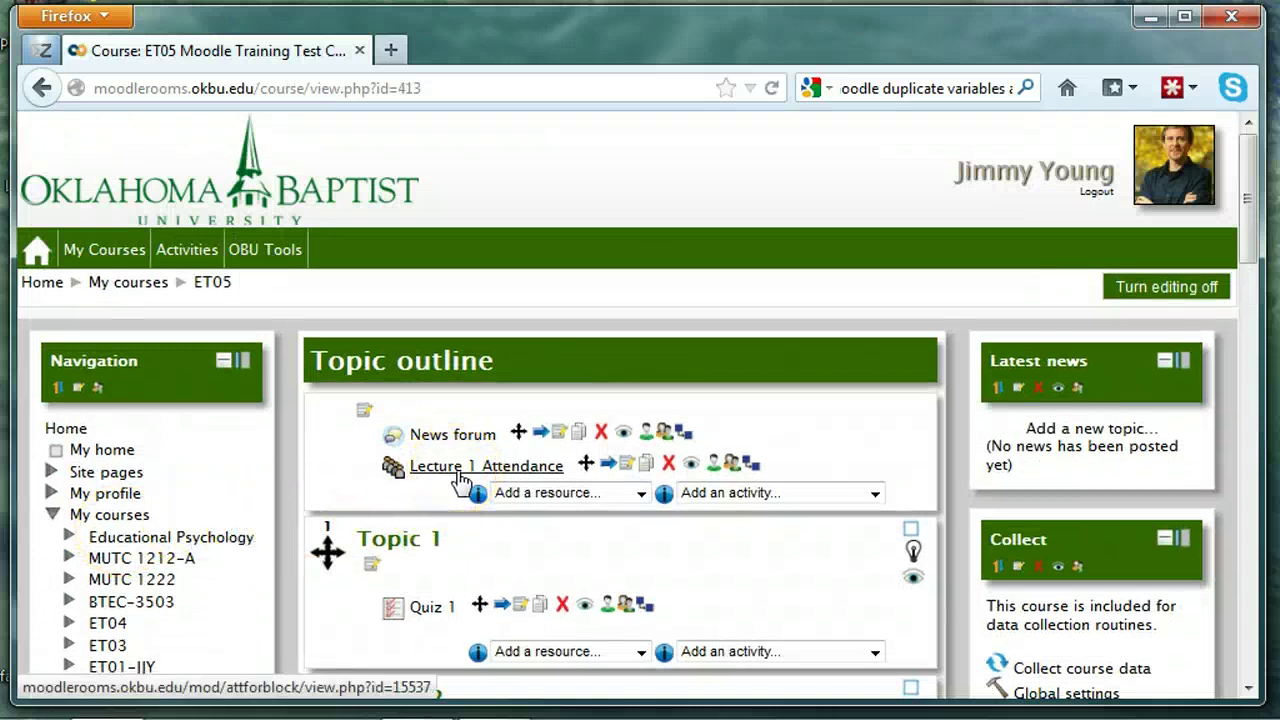
{"action": "left_click", "coordinate": [460, 476]}
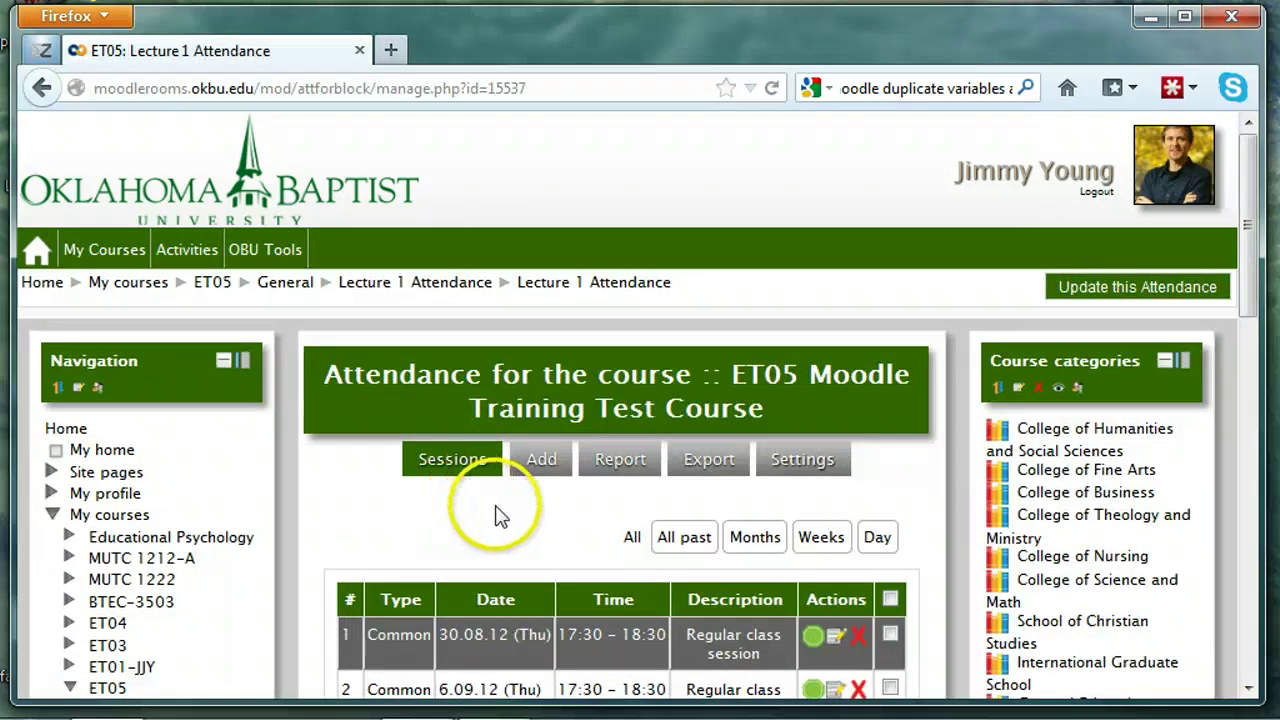
{"action": "scroll", "coordinate": [498, 515], "scroll_direction": "down", "scroll_amount": 2}
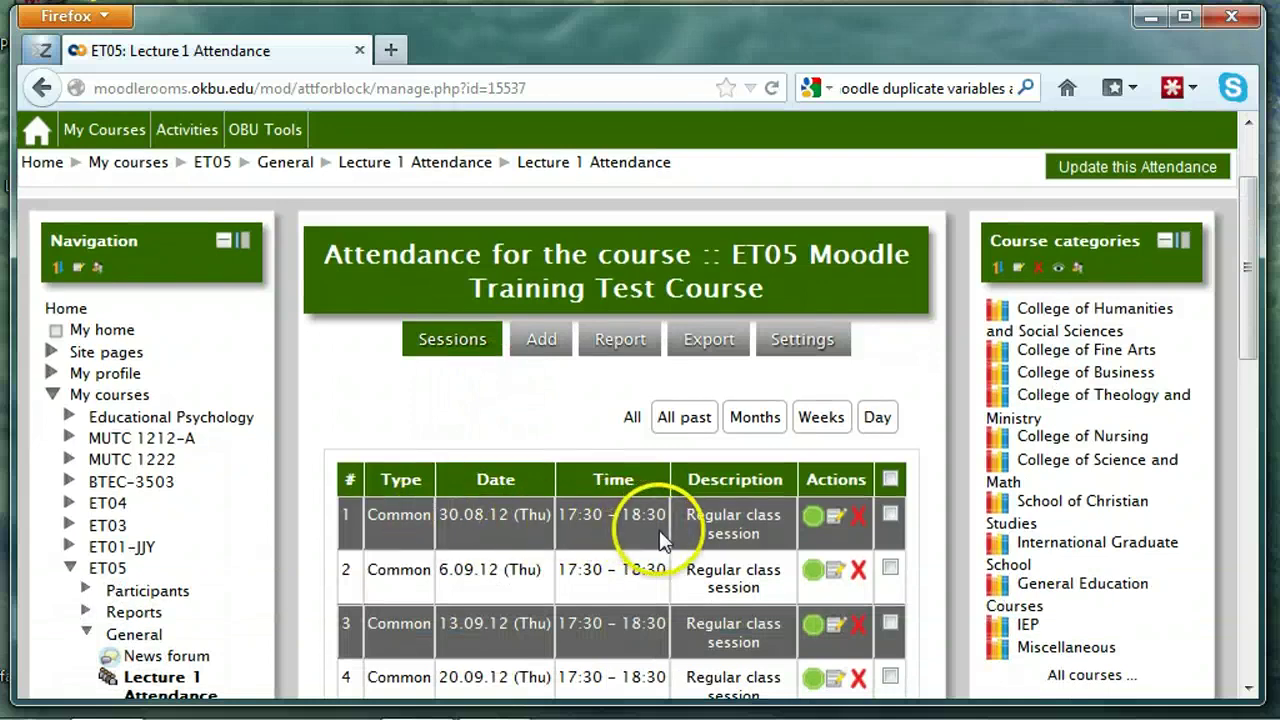
{"action": "left_click", "coordinate": [814, 518]}
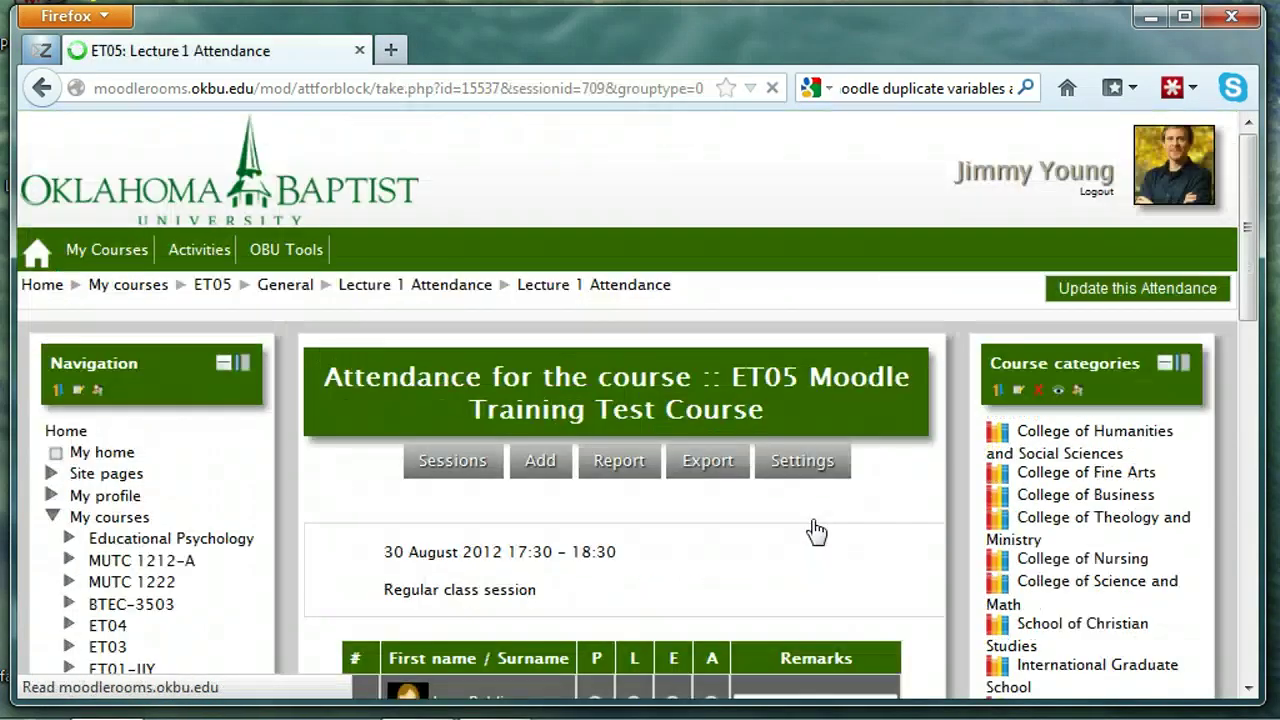
{"action": "scroll", "coordinate": [816, 532], "scroll_direction": "down", "scroll_amount": 4}
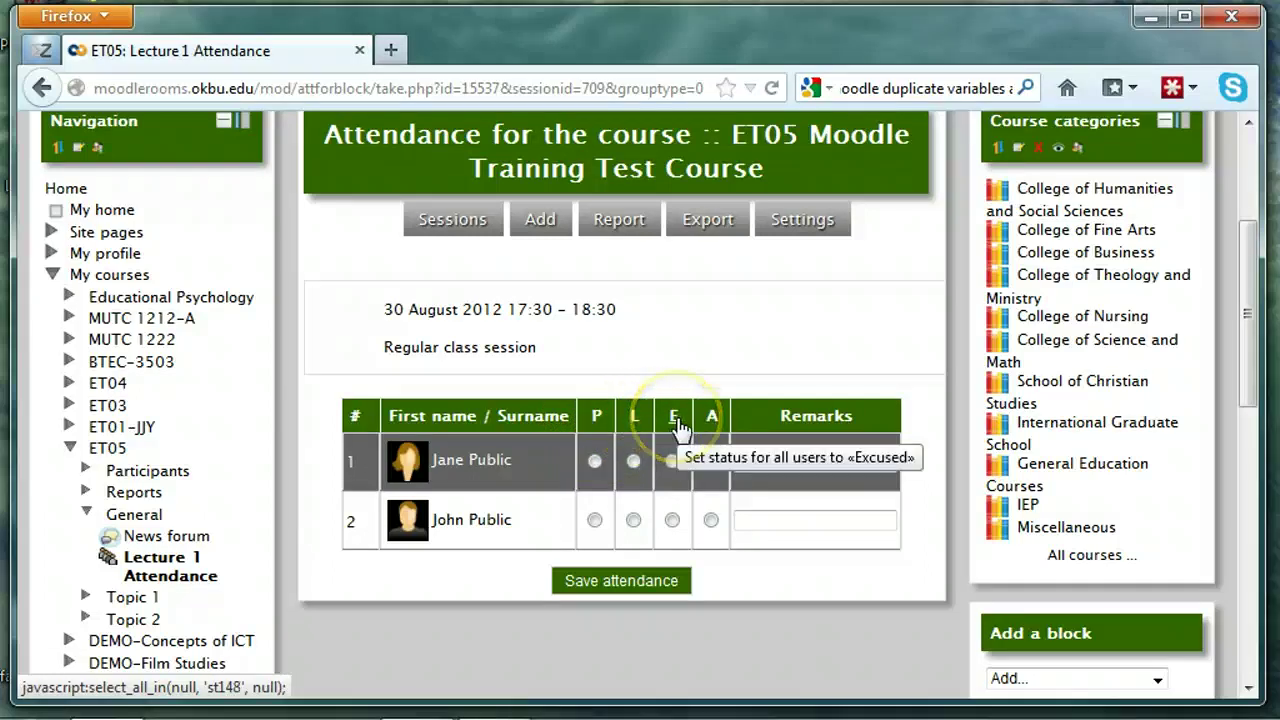
{"action": "left_click", "coordinate": [597, 420]}
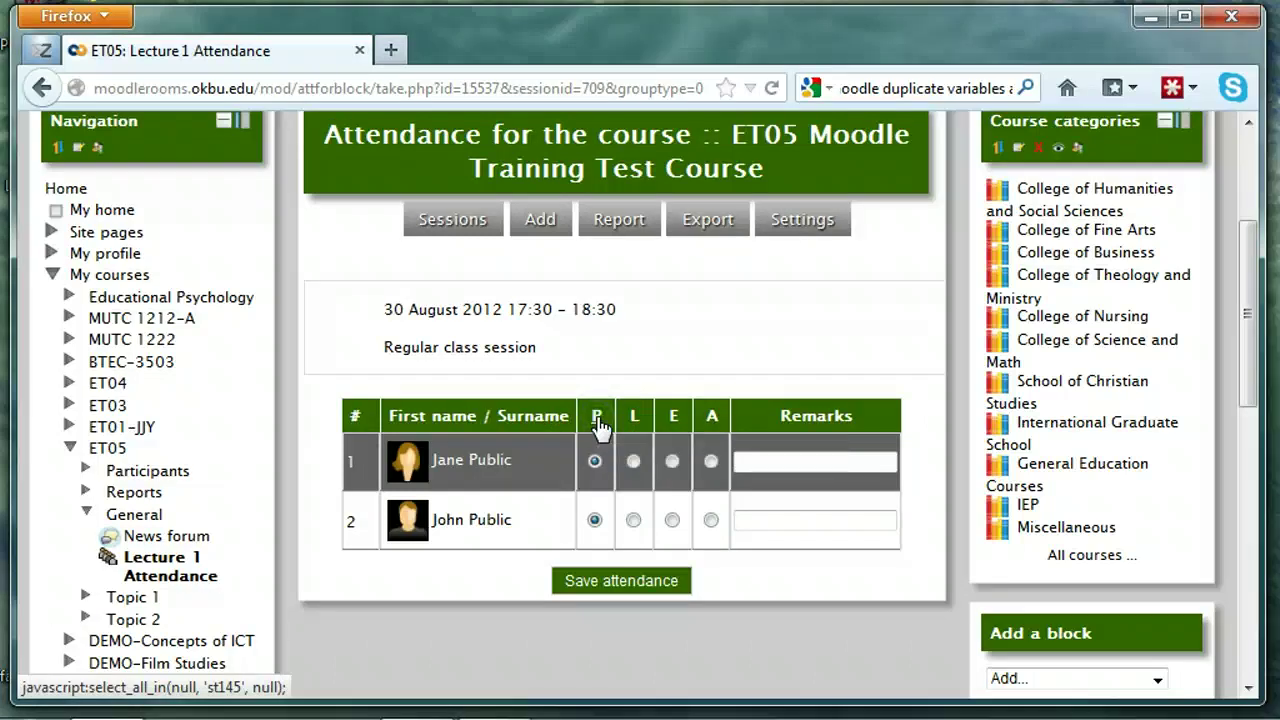
{"action": "left_click", "coordinate": [800, 460]}
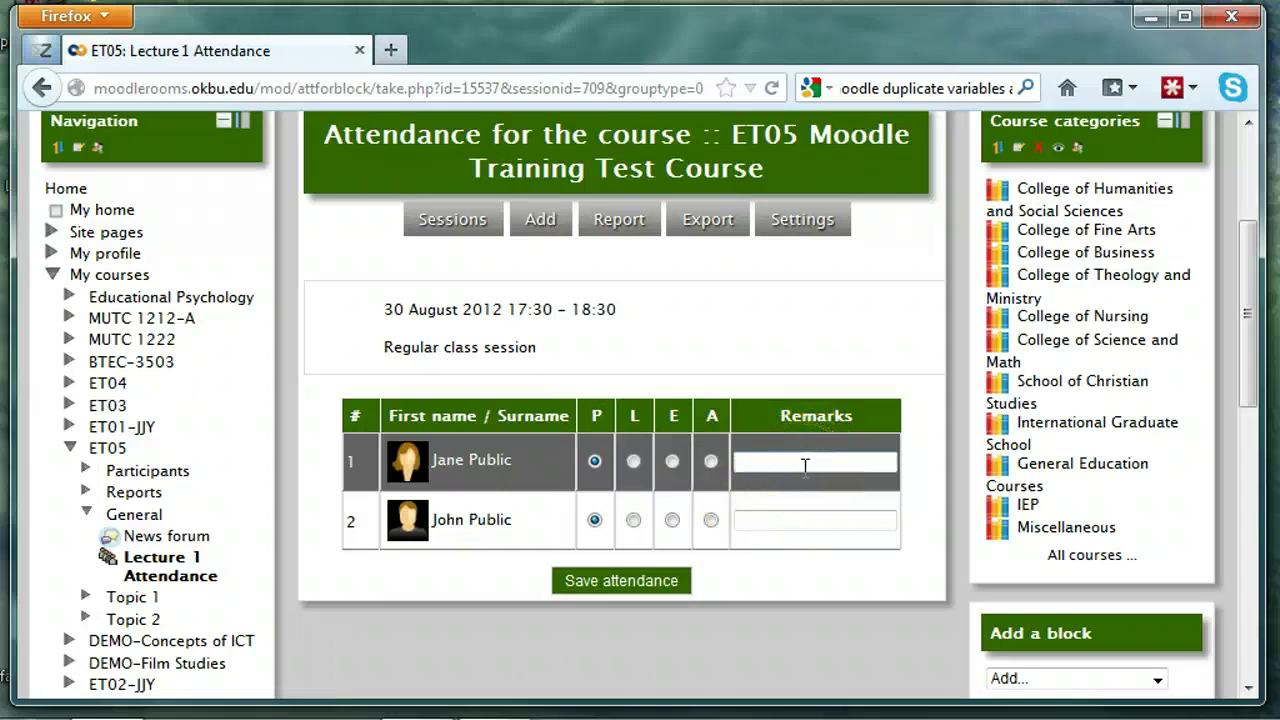
{"action": "left_click", "coordinate": [639, 588]}
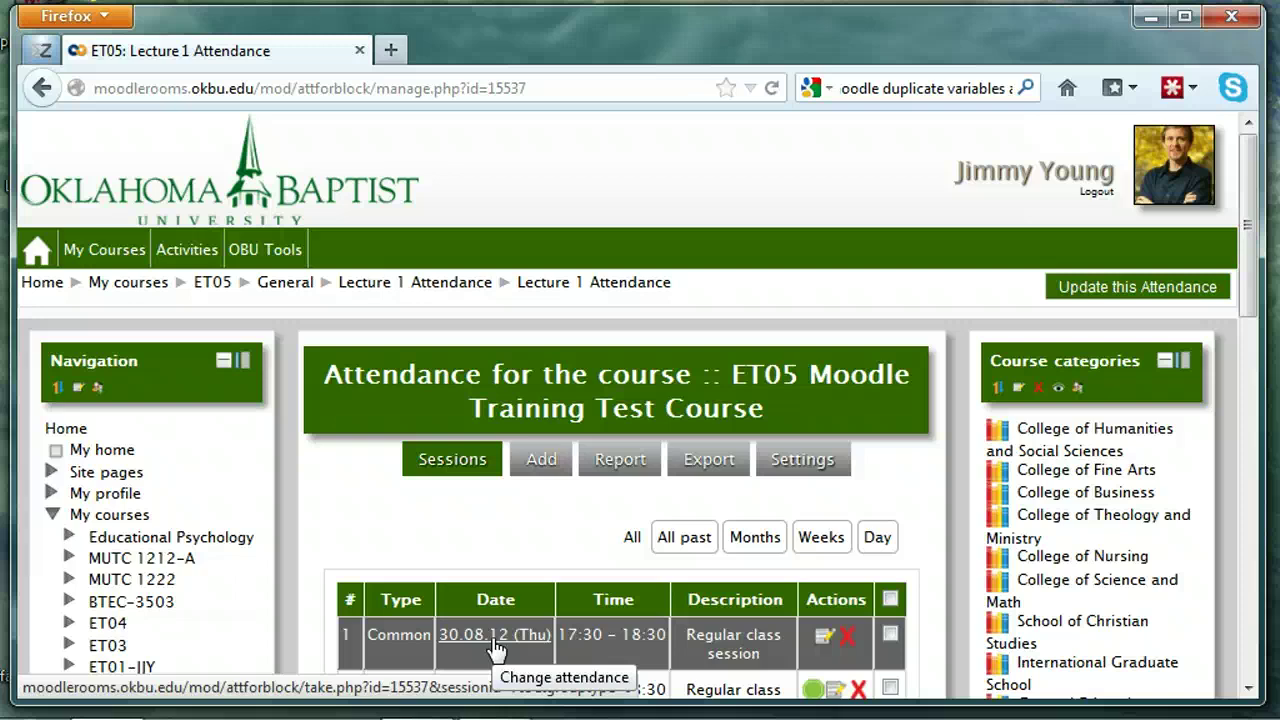
Step: Check the remaining attendance sessions, and open the course grades to examine each student's Lecture 1 Attendance grade
{"action": "scroll", "coordinate": [495, 648], "scroll_direction": "down", "scroll_amount": 3}
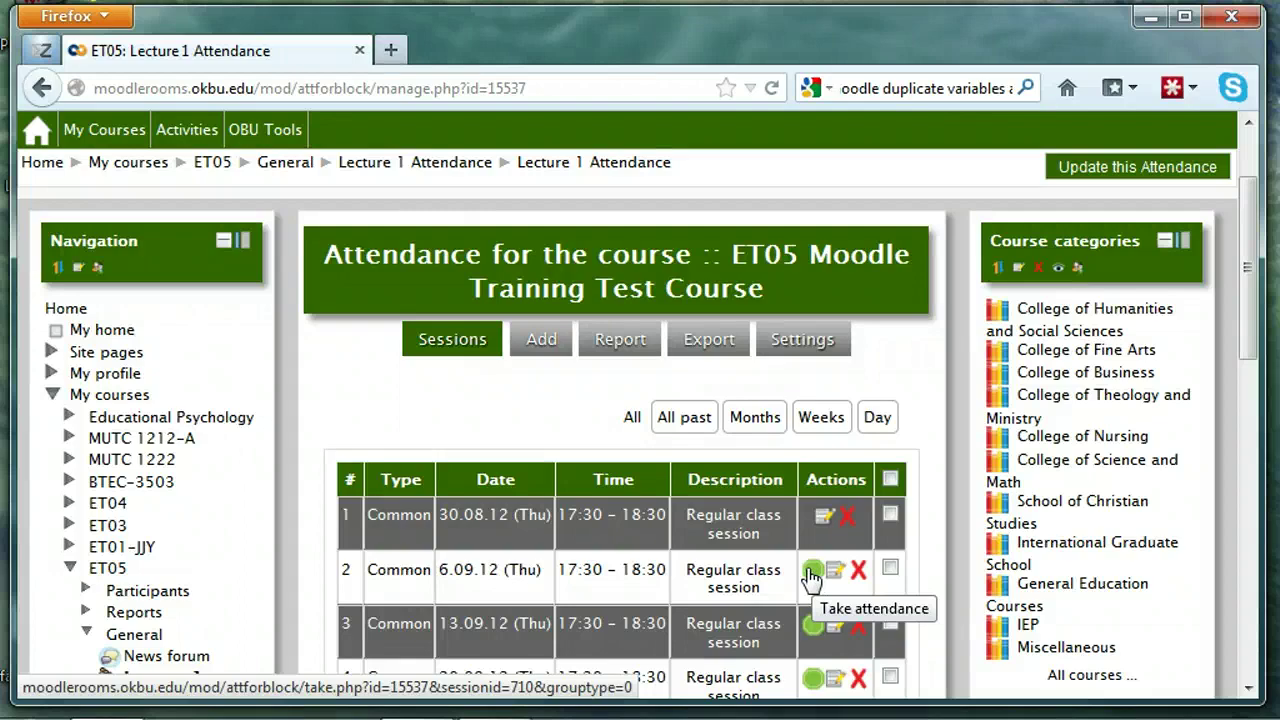
{"action": "scroll", "coordinate": [203, 528], "scroll_direction": "down", "scroll_amount": 5}
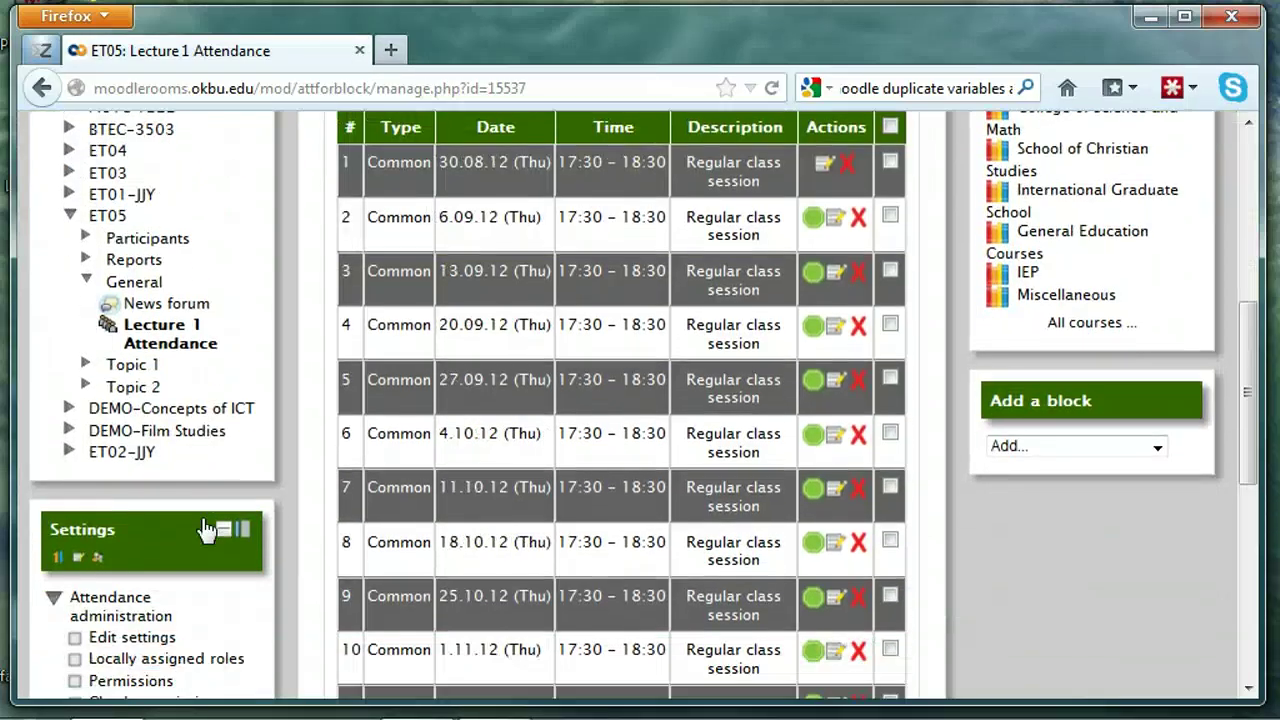
{"action": "scroll", "coordinate": [203, 528], "scroll_direction": "down", "scroll_amount": 5}
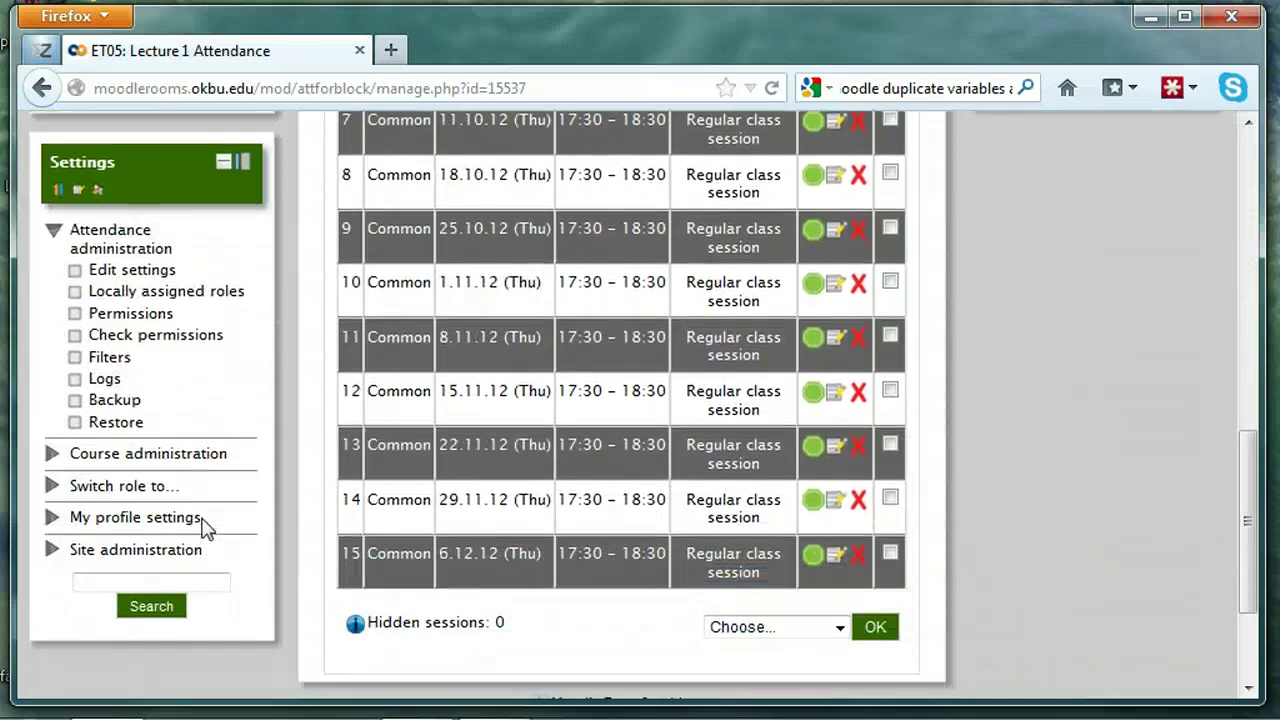
{"action": "left_click", "coordinate": [75, 428]}
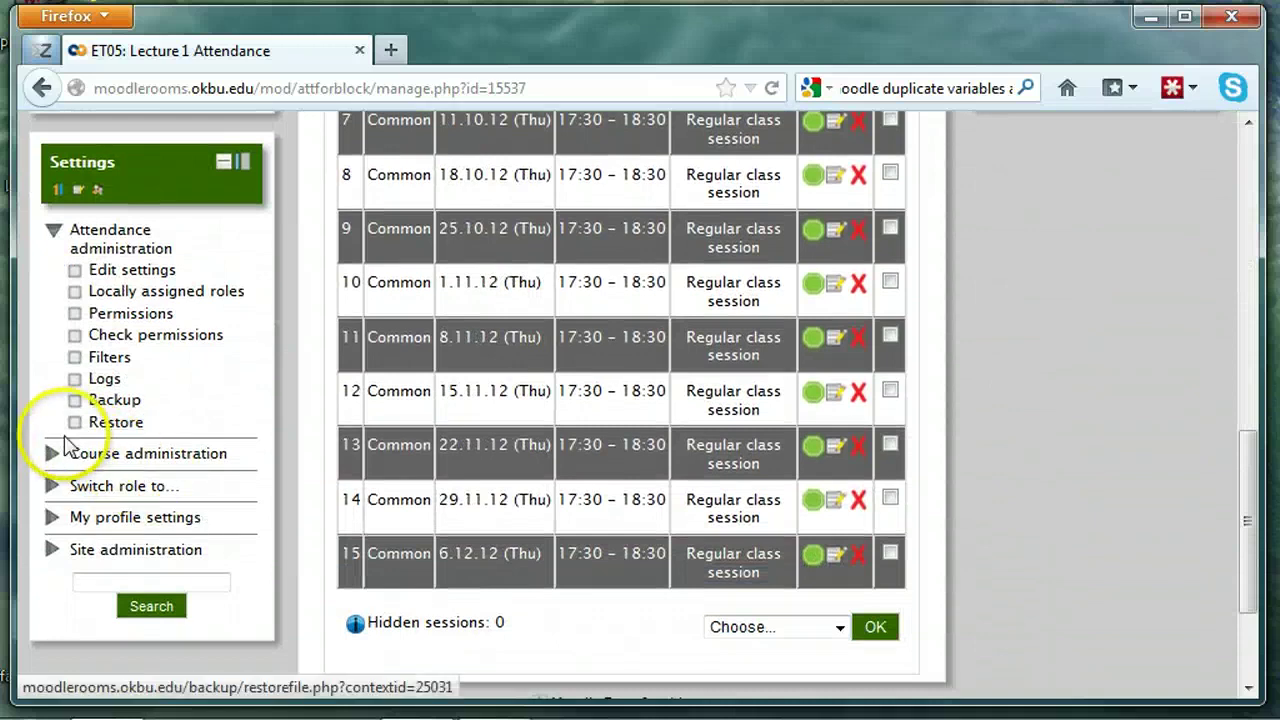
{"action": "left_click", "coordinate": [51, 455]}
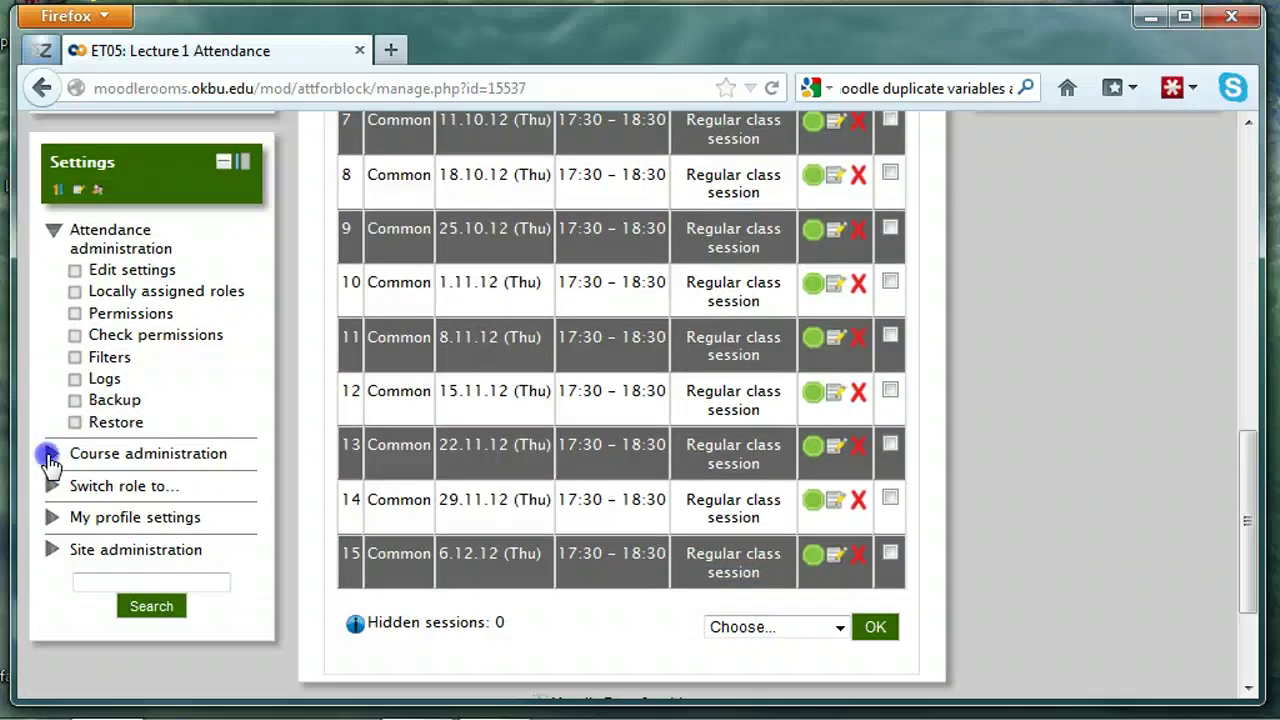
{"action": "left_click", "coordinate": [112, 585]}
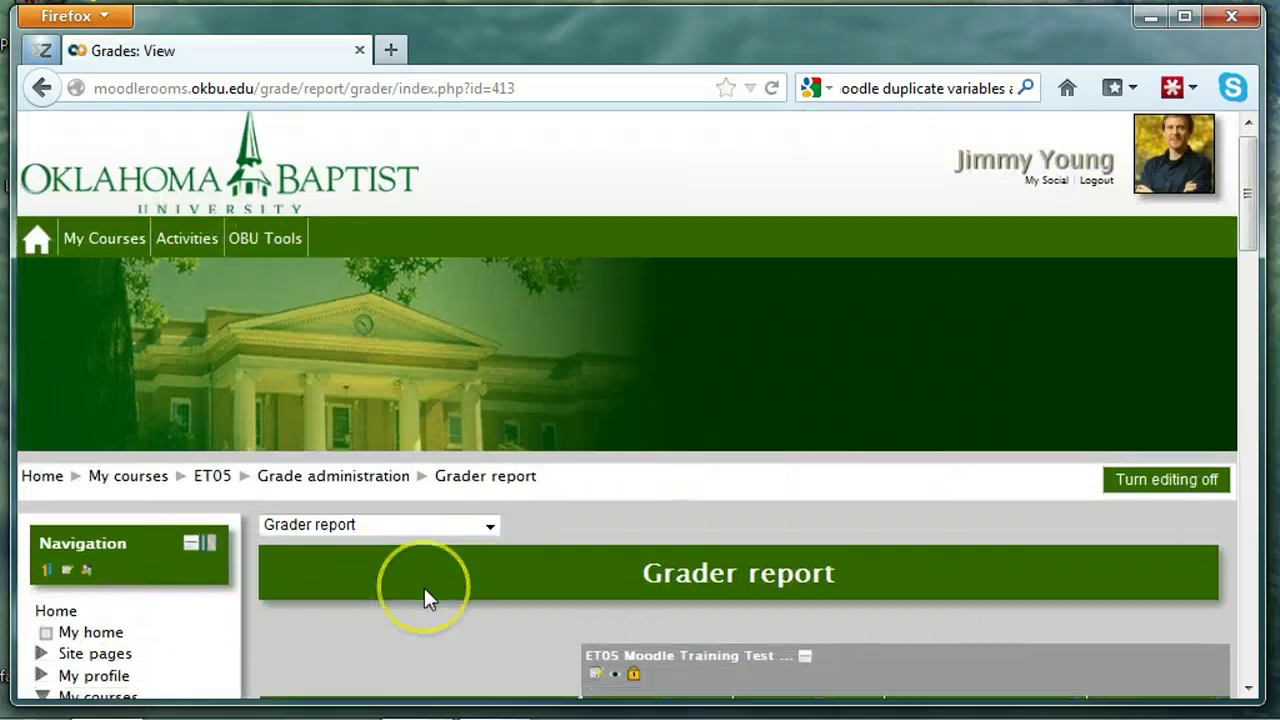
{"action": "scroll", "coordinate": [424, 587], "scroll_direction": "down", "scroll_amount": 3}
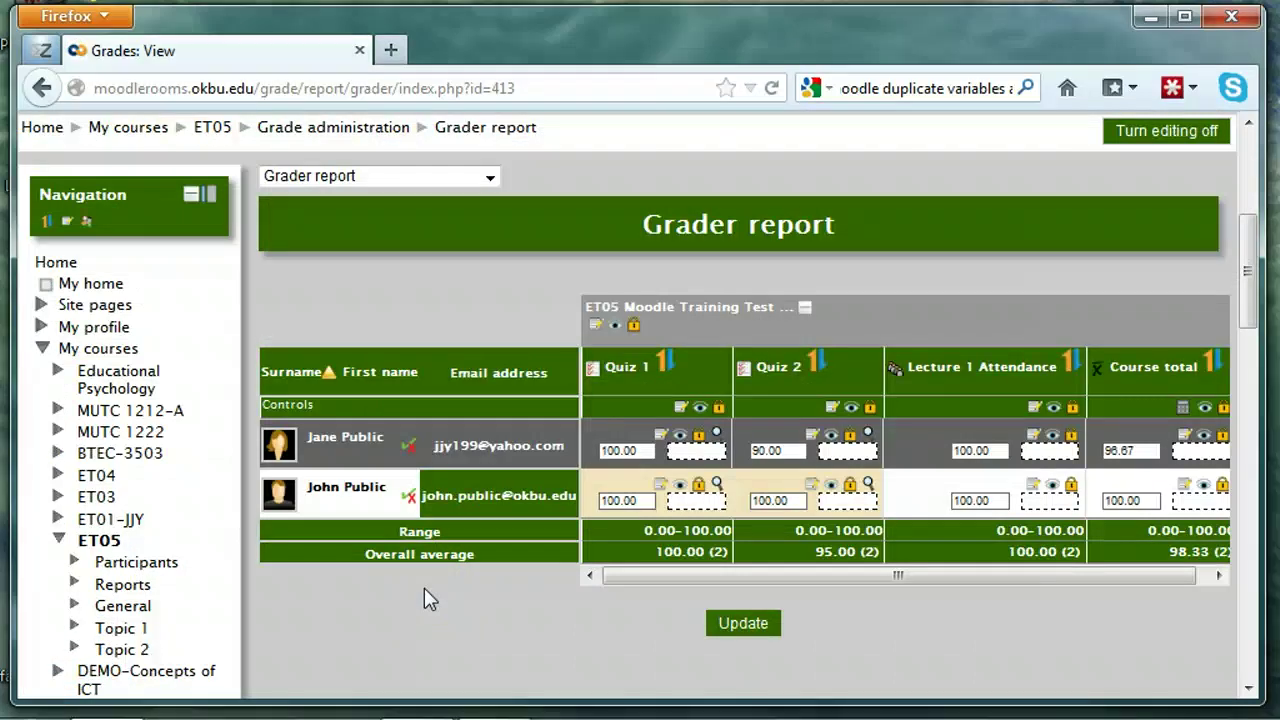
{"action": "left_click", "coordinate": [767, 501]}
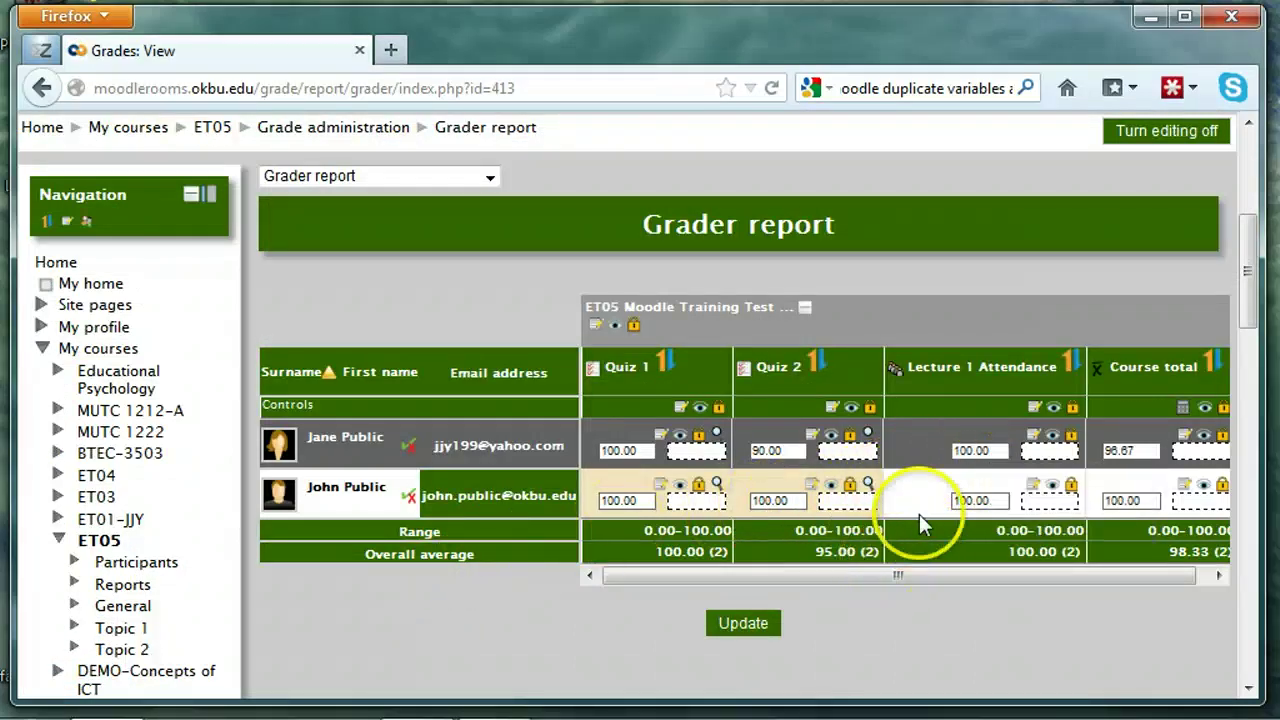
{"action": "left_click", "coordinate": [970, 451]}
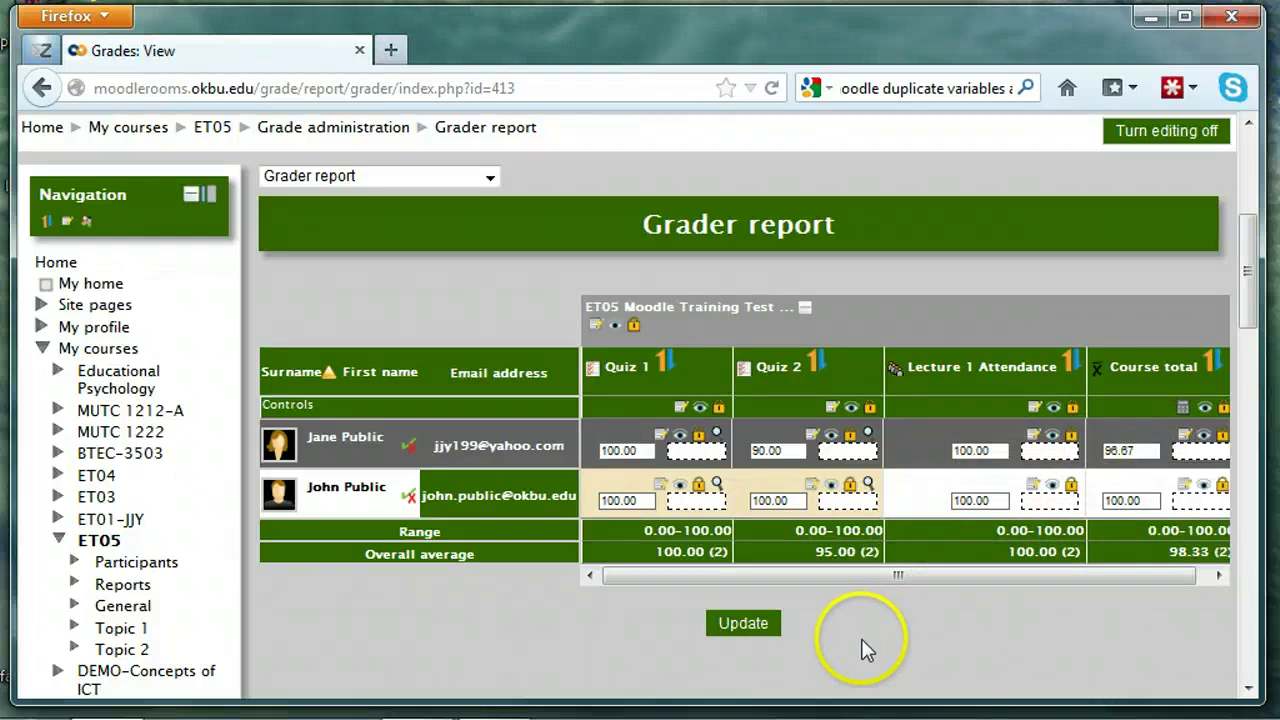
Step: Take attendance for the 6 September 2012 session, marking the first student Absent and the second Present, and save it
{"action": "left_click", "coordinate": [88, 538]}
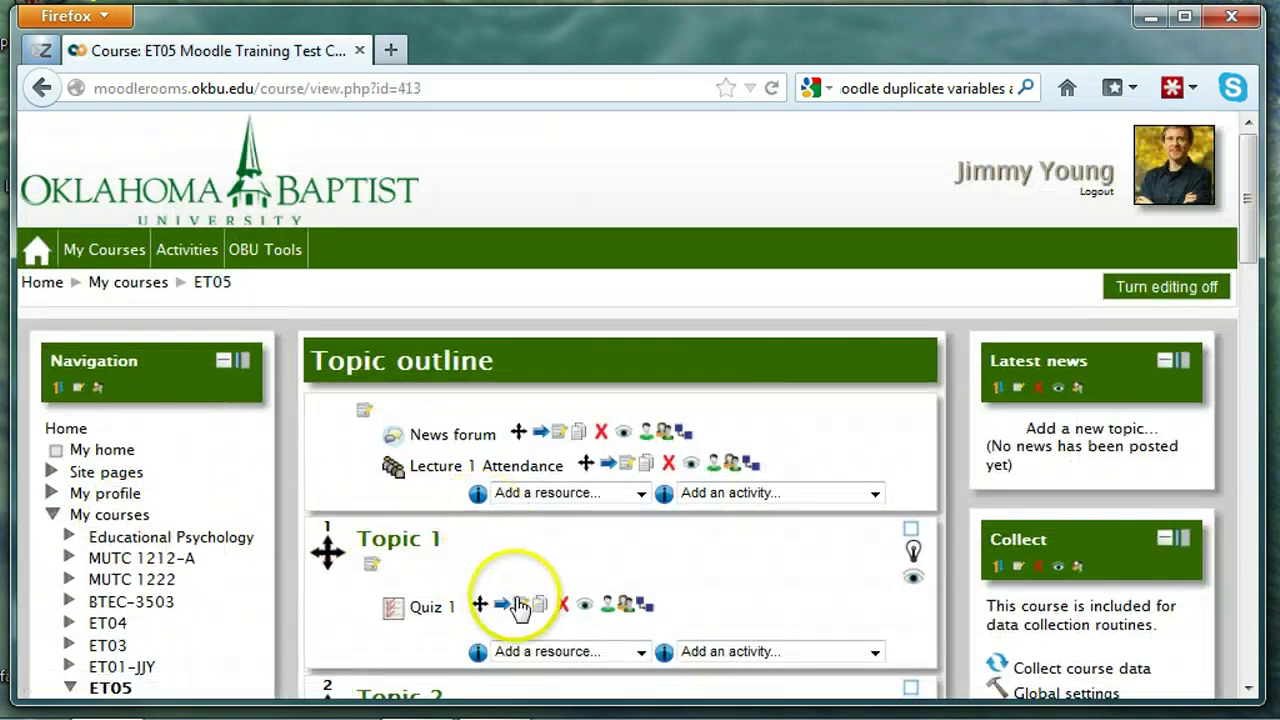
{"action": "left_click", "coordinate": [515, 466]}
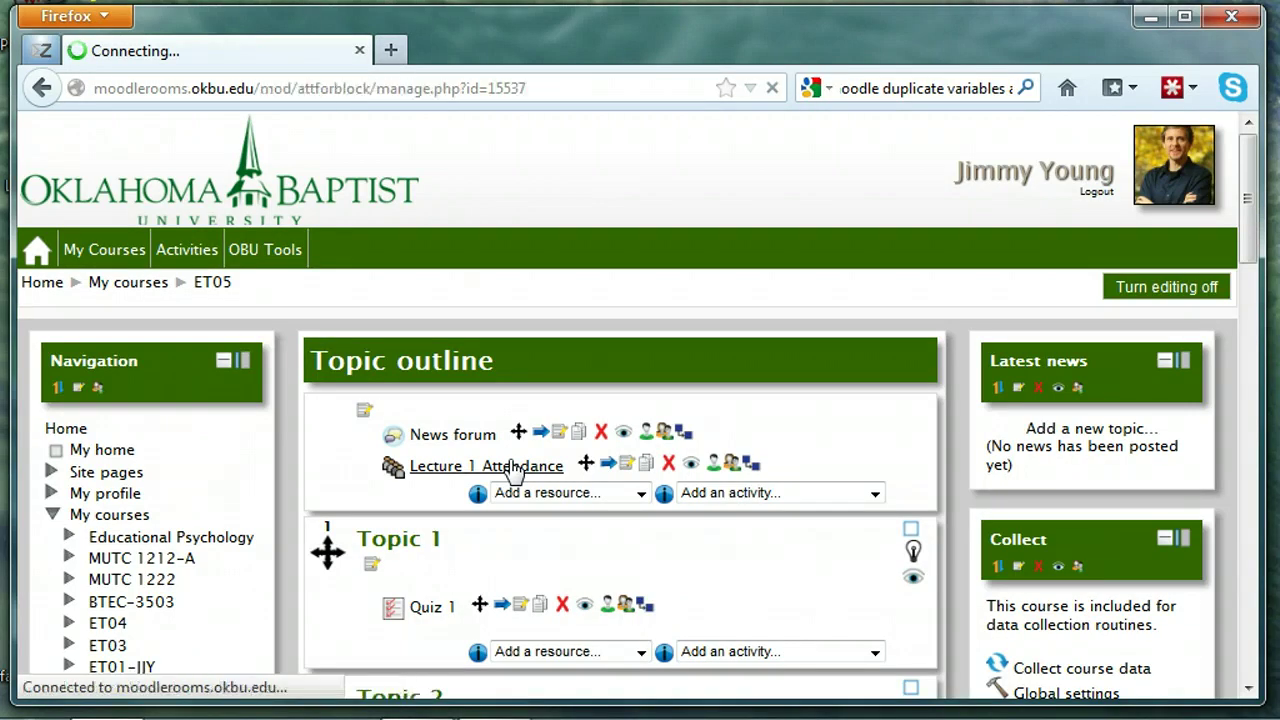
{"action": "scroll", "coordinate": [544, 605], "scroll_direction": "down", "scroll_amount": 2}
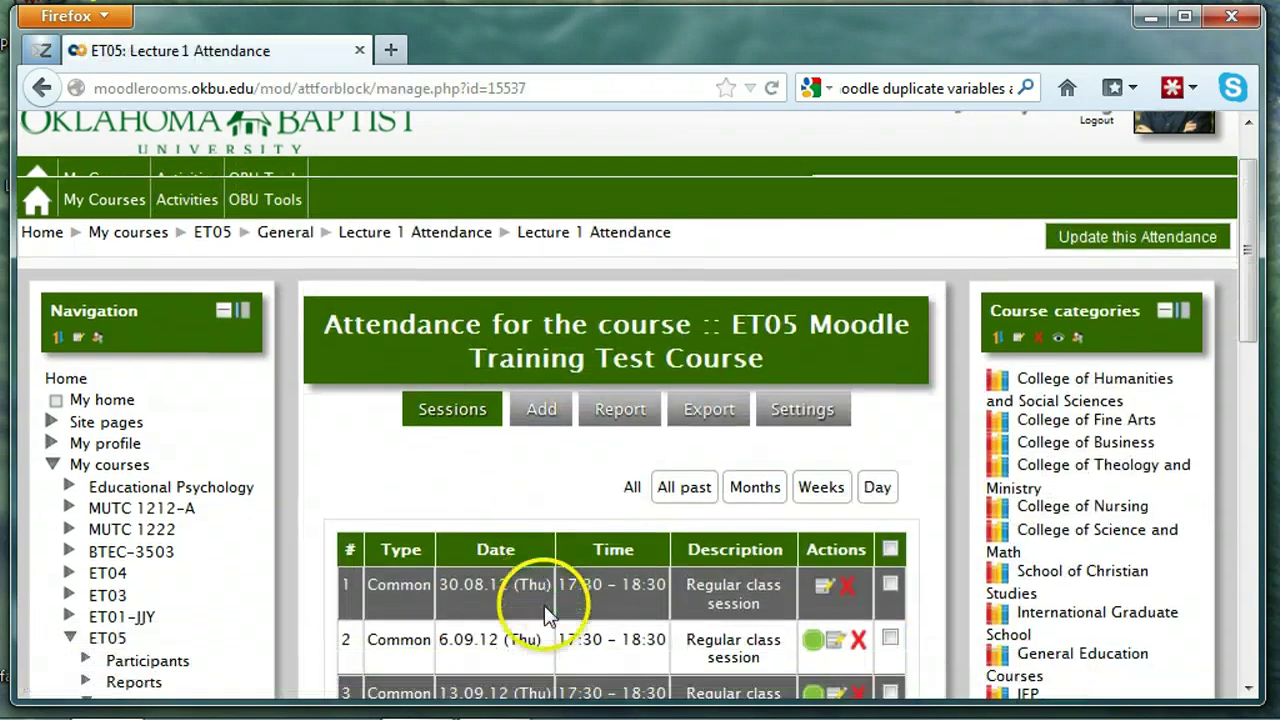
{"action": "left_click", "coordinate": [813, 573]}
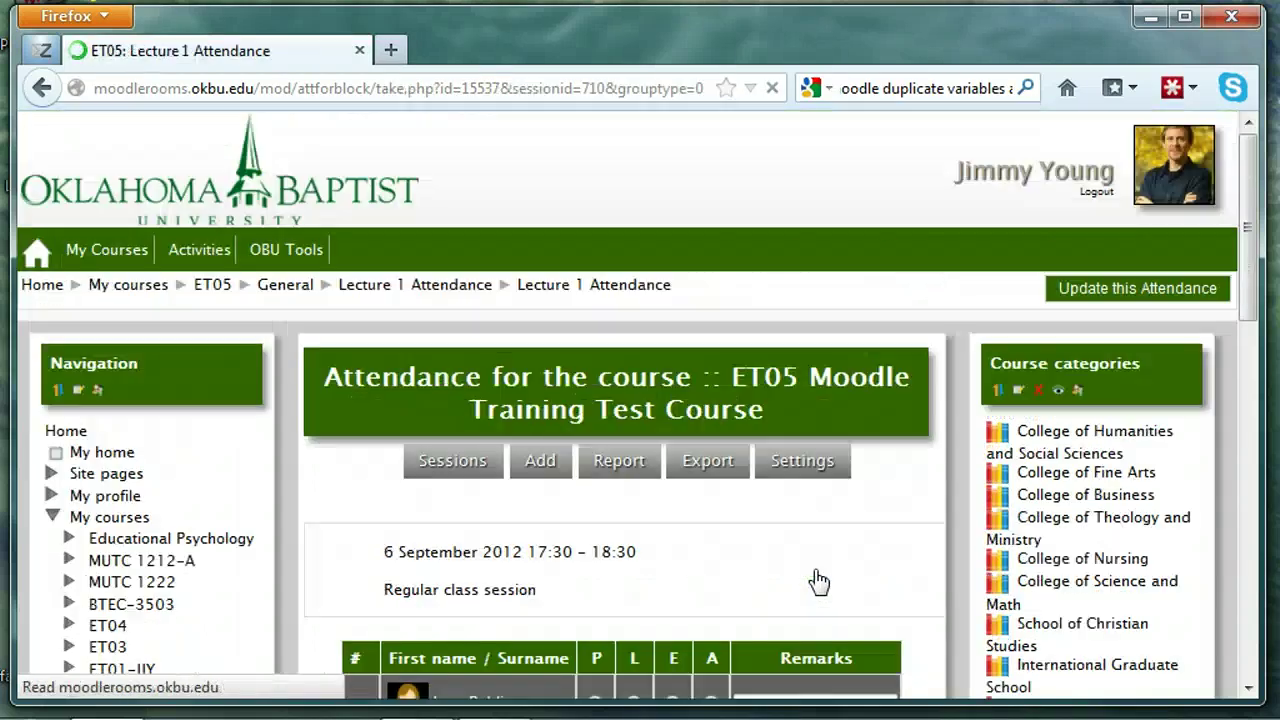
{"action": "scroll", "coordinate": [817, 582], "scroll_direction": "down", "scroll_amount": 2}
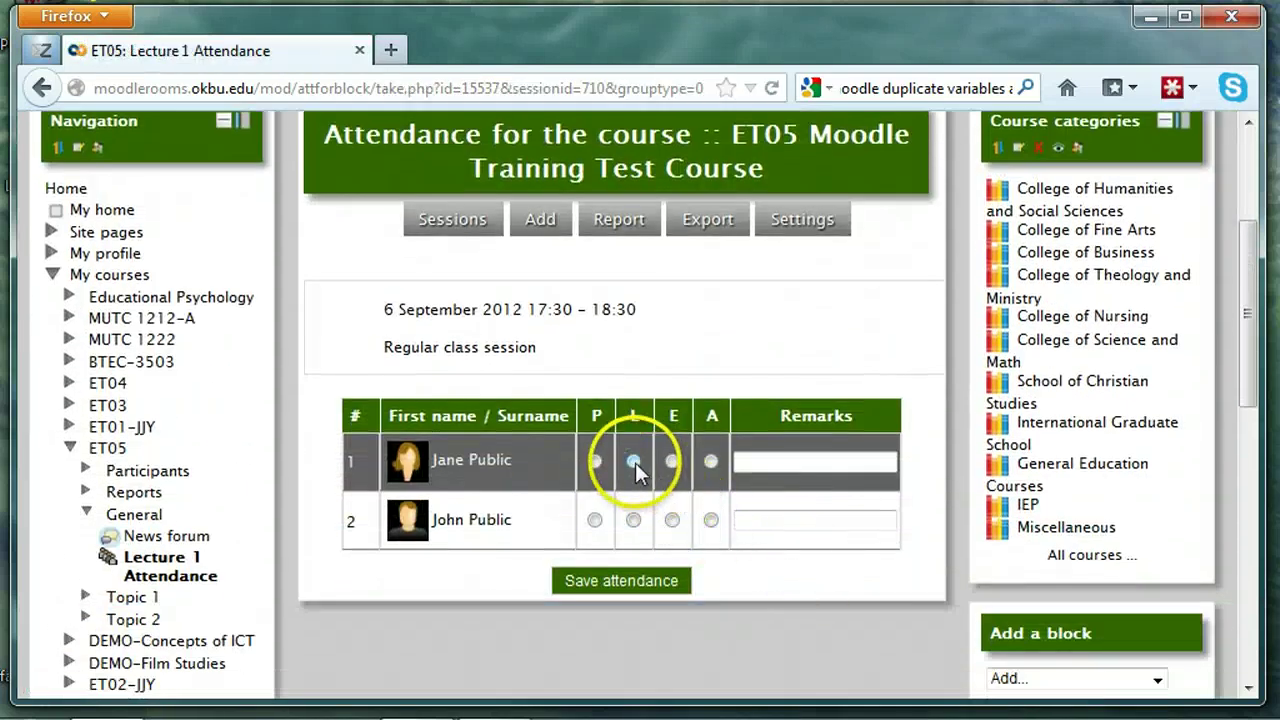
{"action": "left_click", "coordinate": [710, 462]}
{"action": "left_click", "coordinate": [594, 521]}
{"action": "left_click", "coordinate": [604, 586]}
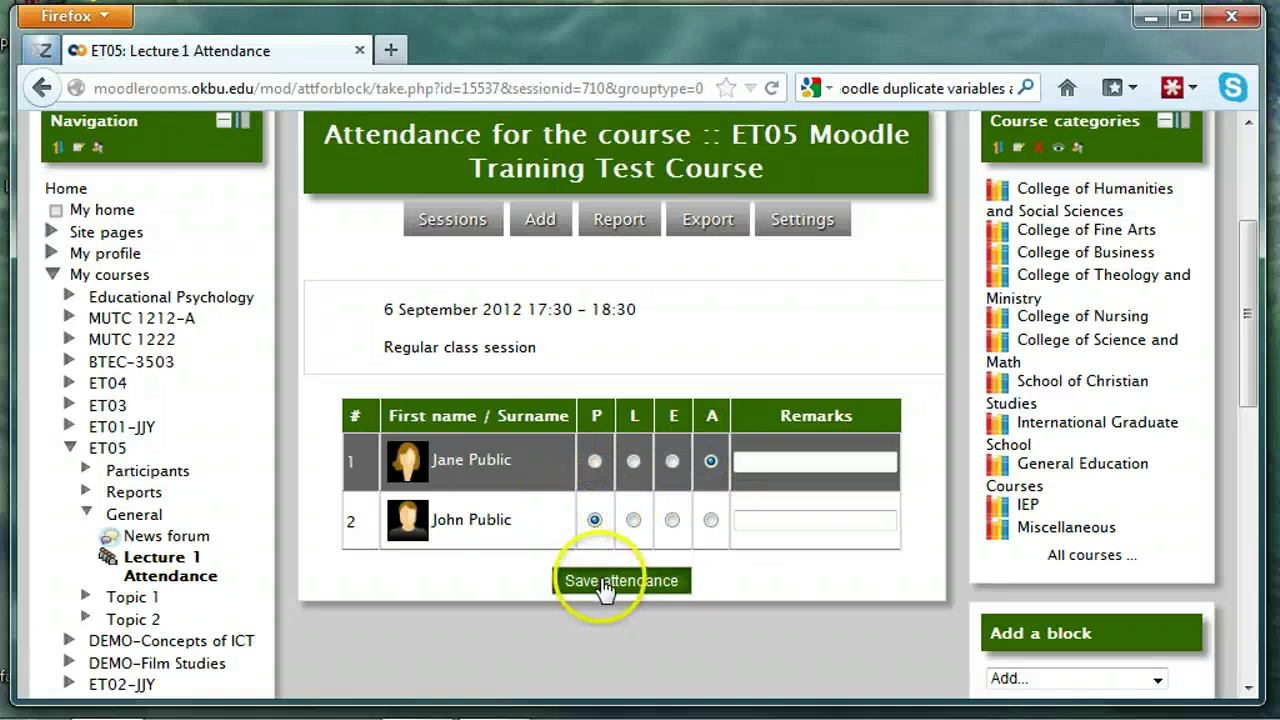
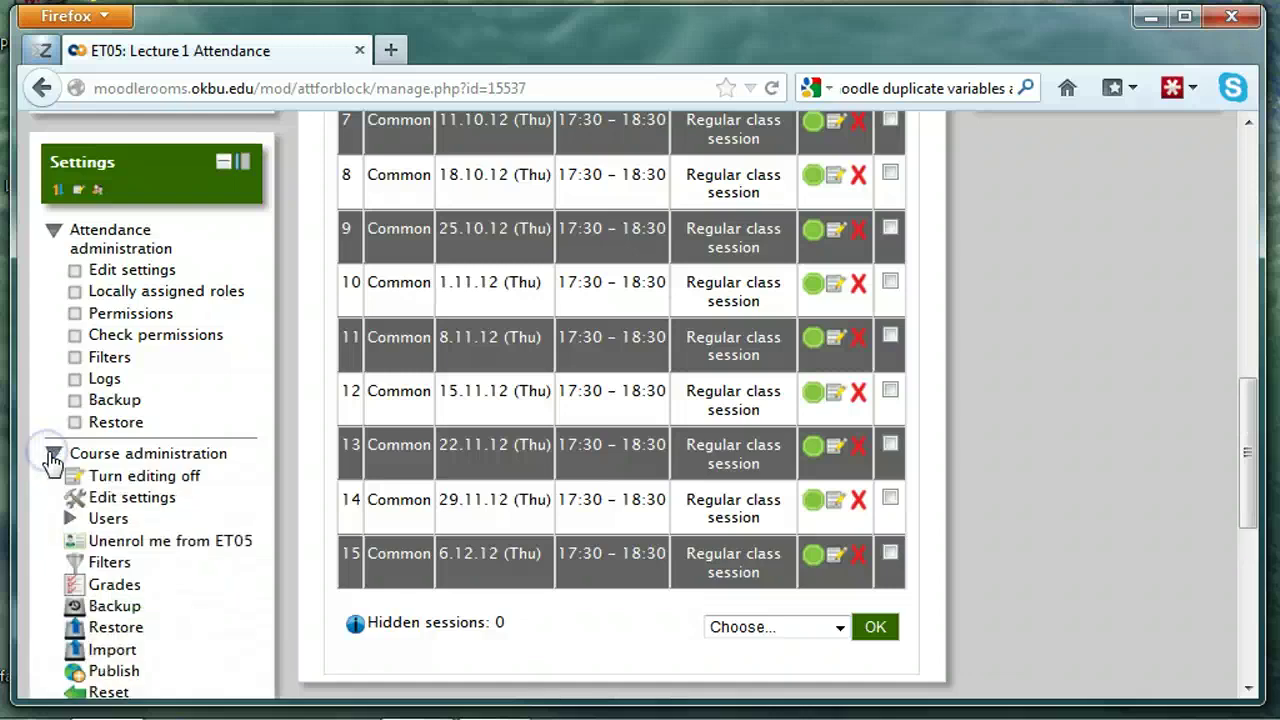
Step: Return to the grader report and examine how the absence affects the first student's attendance grade and course total
{"action": "left_click", "coordinate": [114, 584]}
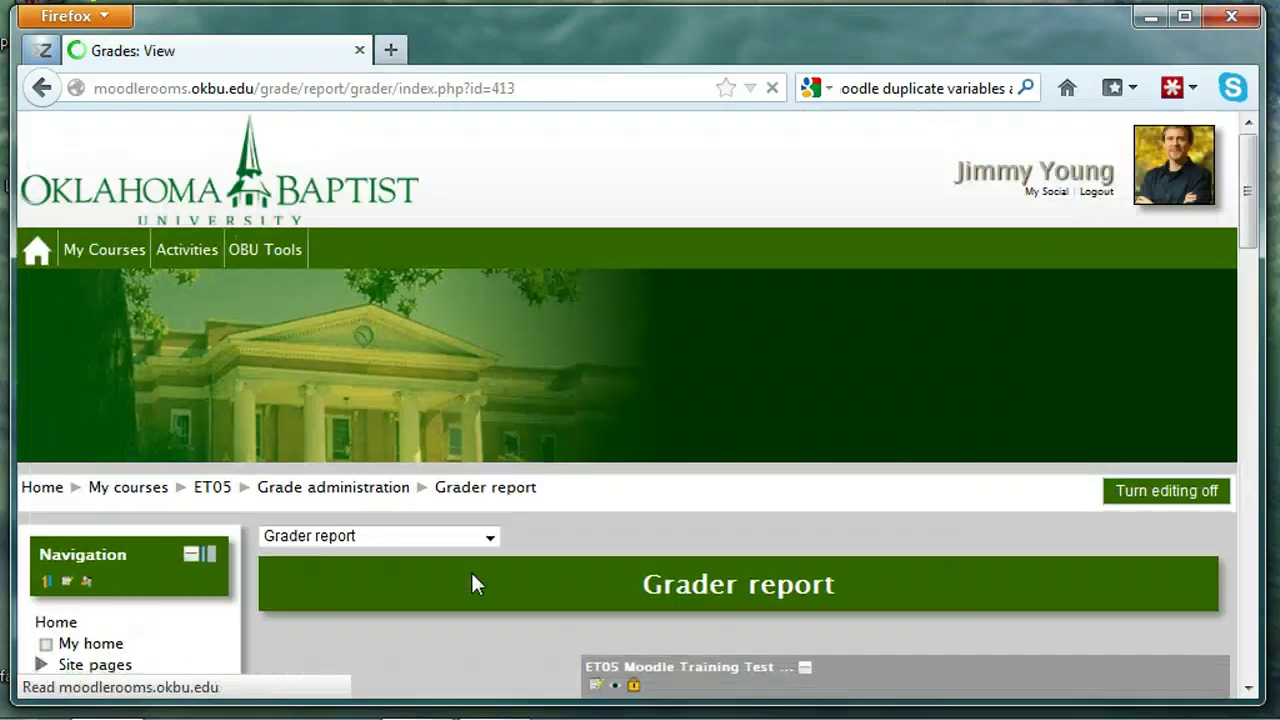
{"action": "scroll", "coordinate": [471, 575], "scroll_direction": "down", "scroll_amount": 5}
{"action": "scroll", "coordinate": [471, 572], "scroll_direction": "down", "scroll_amount": 2}
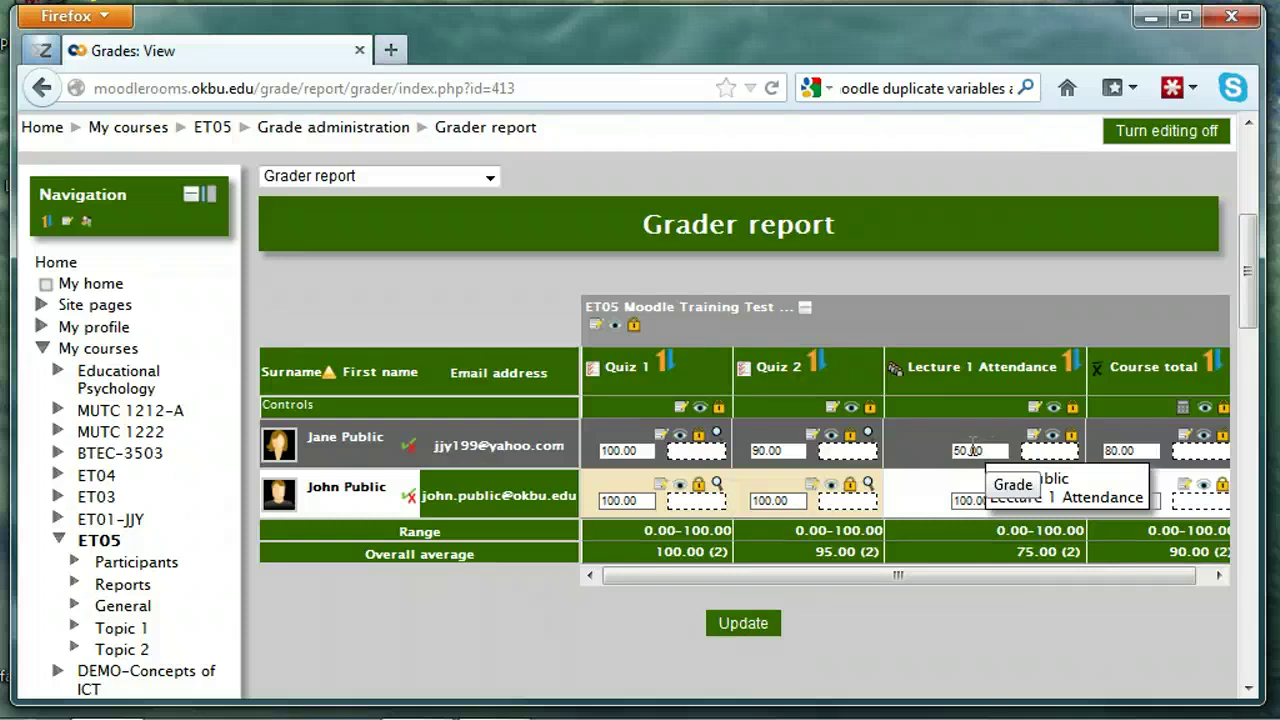
{"action": "left_click", "coordinate": [986, 450]}
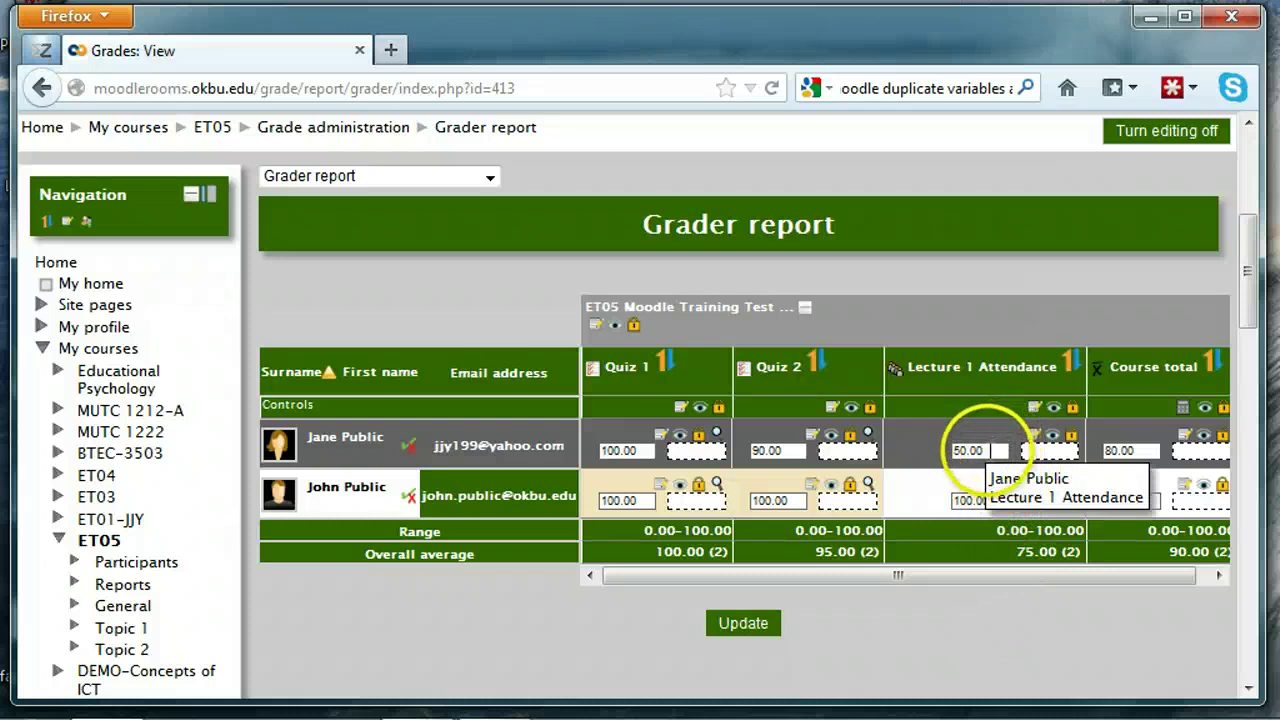
{"action": "left_click", "coordinate": [985, 450]}
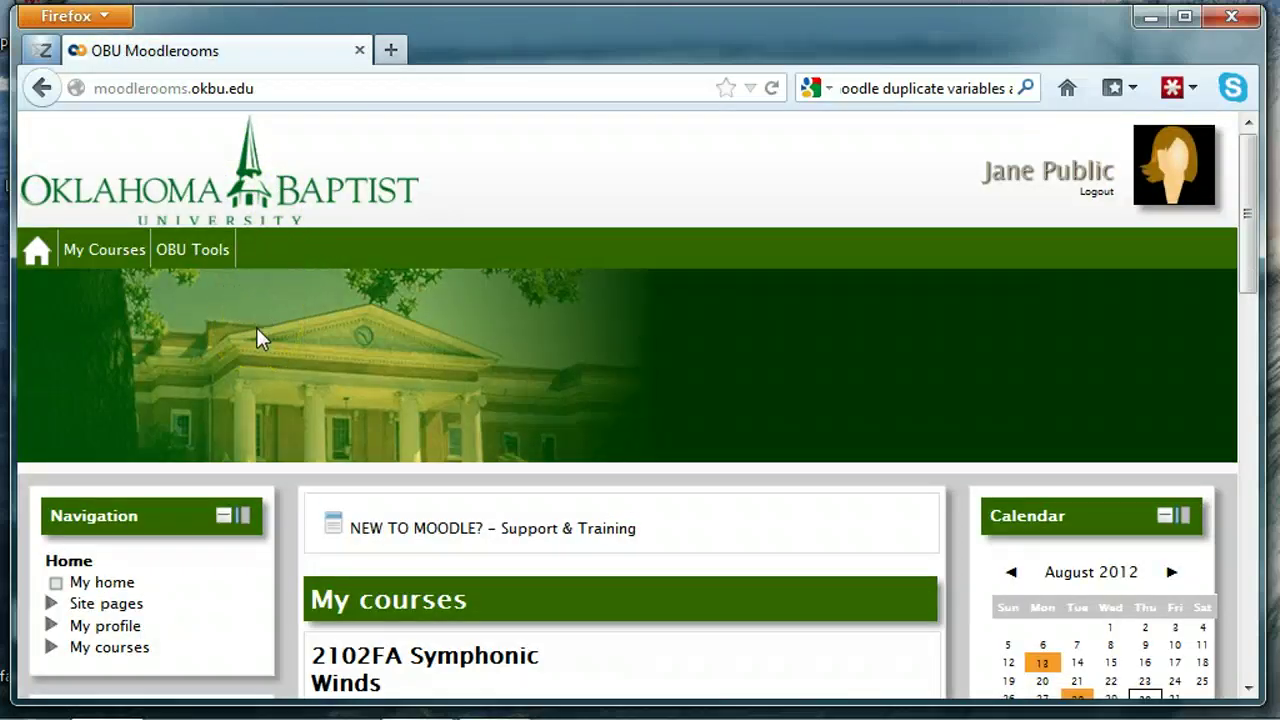
Step: Open Lecture 1 Attendance in the ET05 Moodle Training Test Course as the student and examine the attendance totals, grade and percentage
{"action": "scroll", "coordinate": [256, 328], "scroll_direction": "down", "scroll_amount": 12}
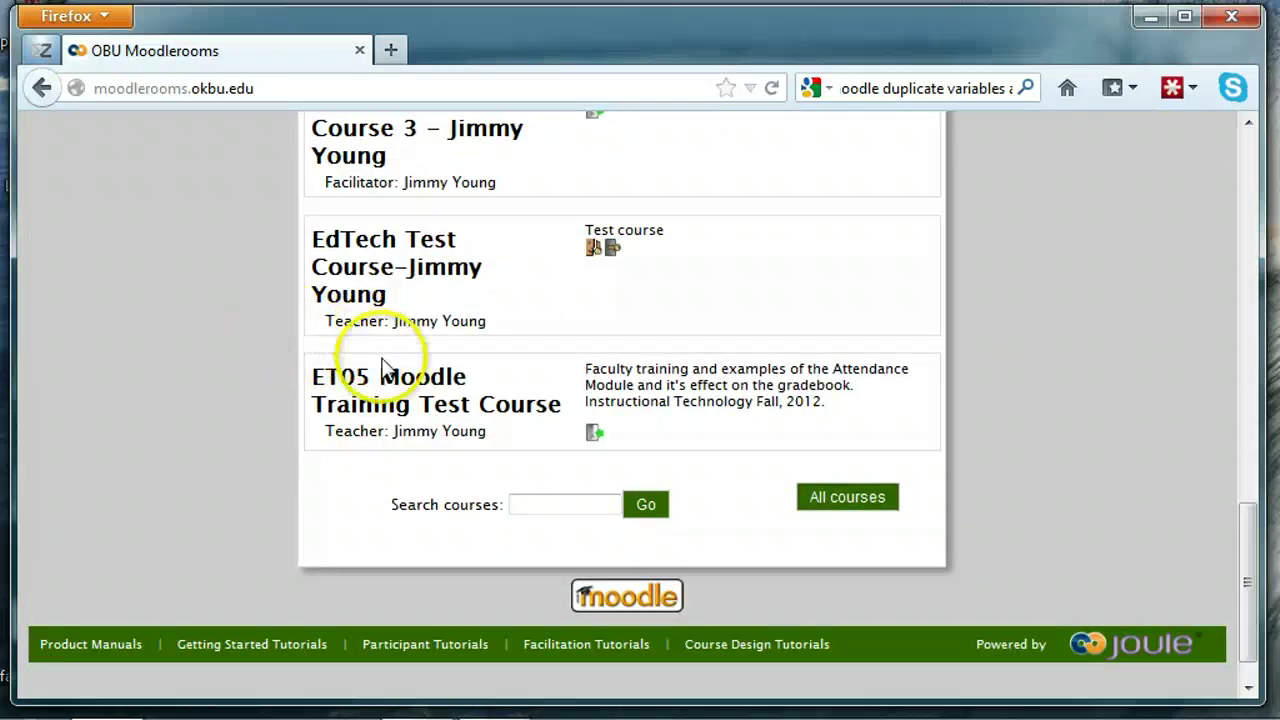
{"action": "left_click", "coordinate": [390, 396]}
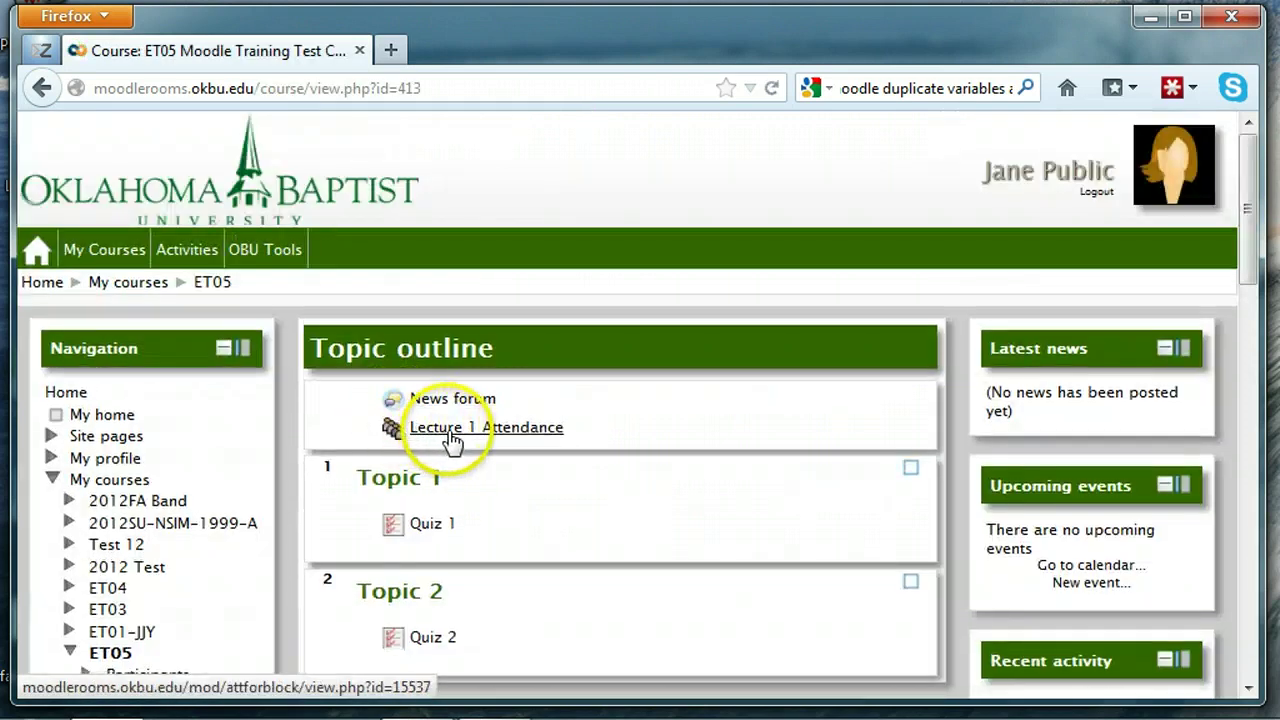
{"action": "left_click", "coordinate": [448, 432]}
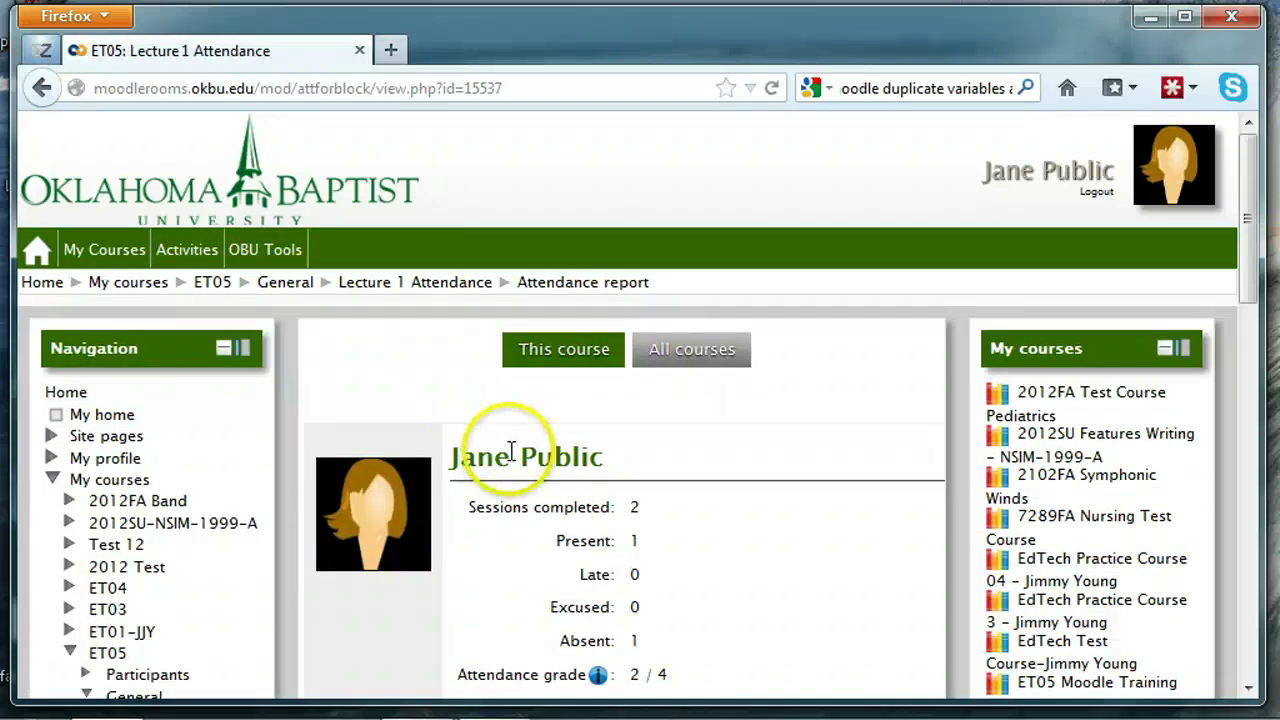
{"action": "scroll", "coordinate": [533, 530], "scroll_direction": "down", "scroll_amount": 2}
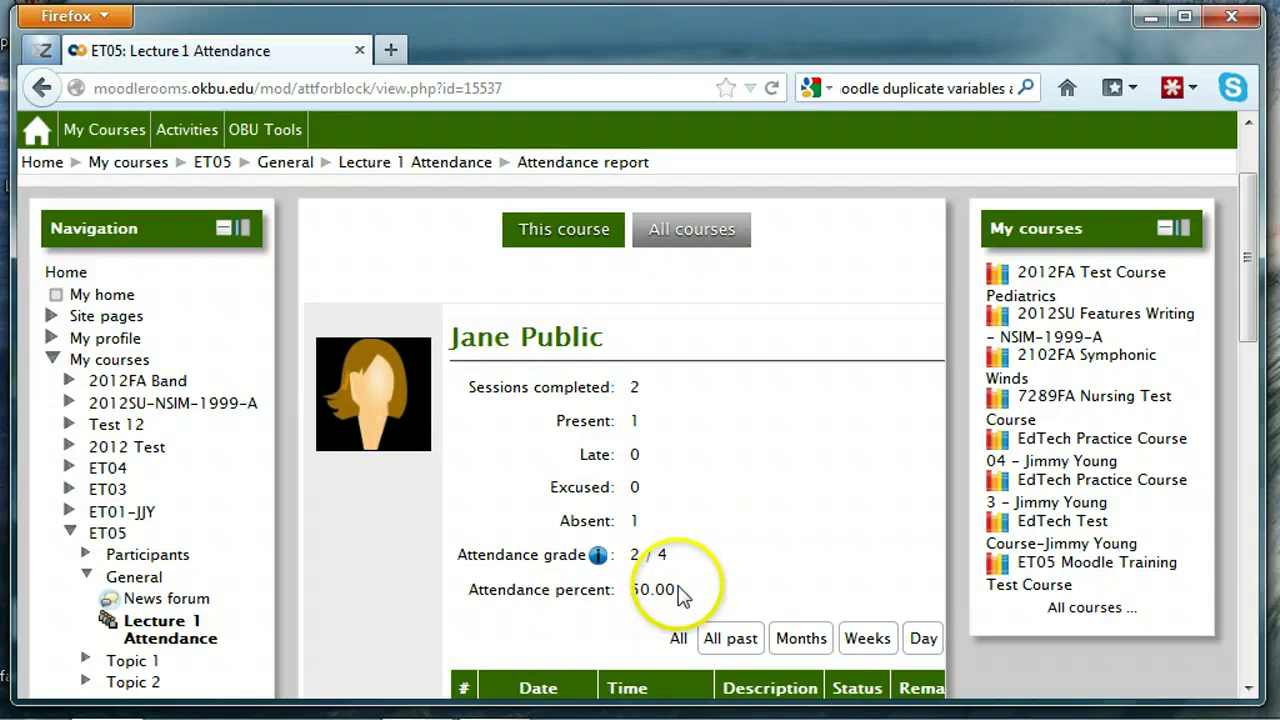
{"action": "scroll", "coordinate": [680, 590], "scroll_direction": "down", "scroll_amount": 2}
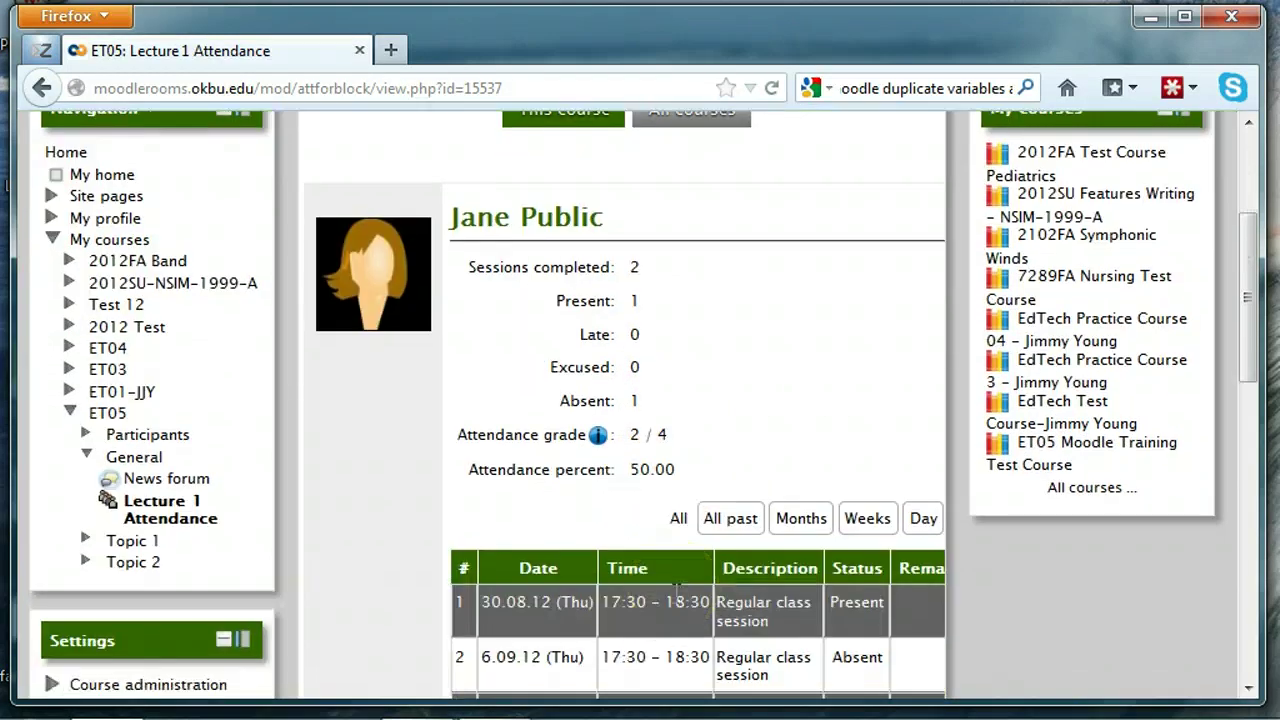
Step: Read through the student's dated session list to check the attendance status recorded for each class, including sessions not yet held
{"action": "scroll", "coordinate": [676, 592], "scroll_direction": "down", "scroll_amount": 4}
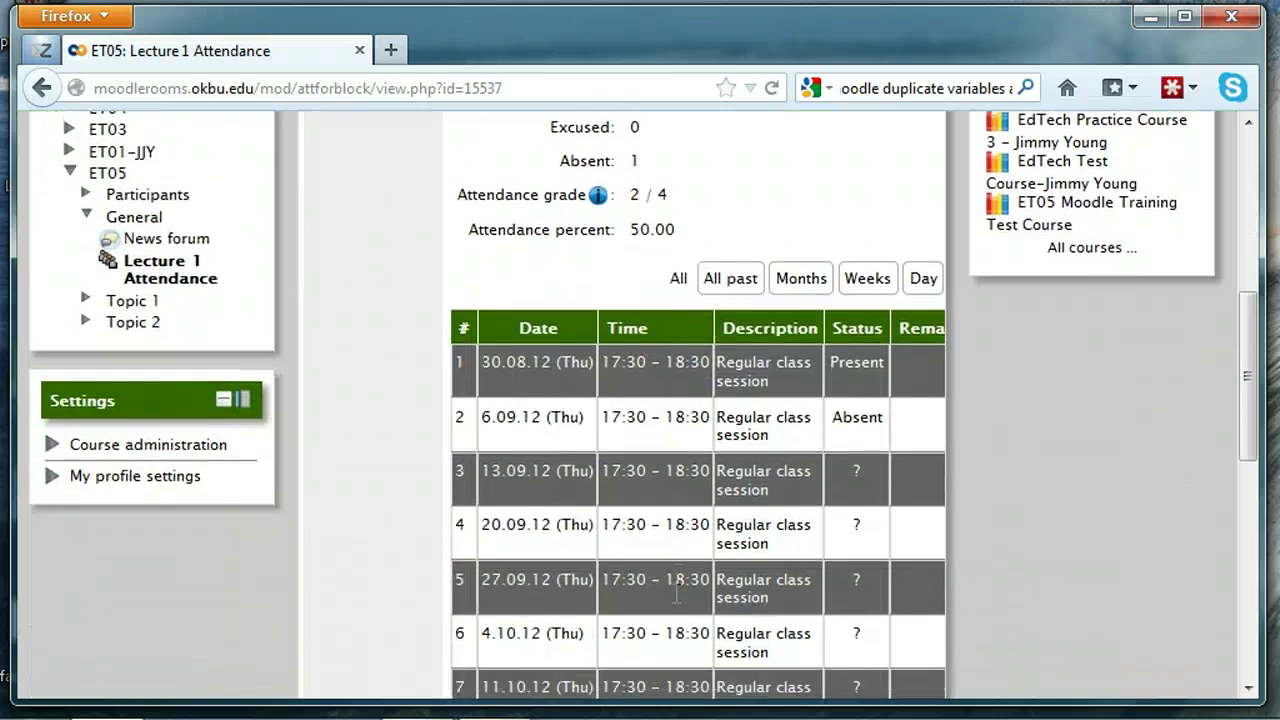
{"action": "scroll", "coordinate": [676, 592], "scroll_direction": "down", "scroll_amount": 6}
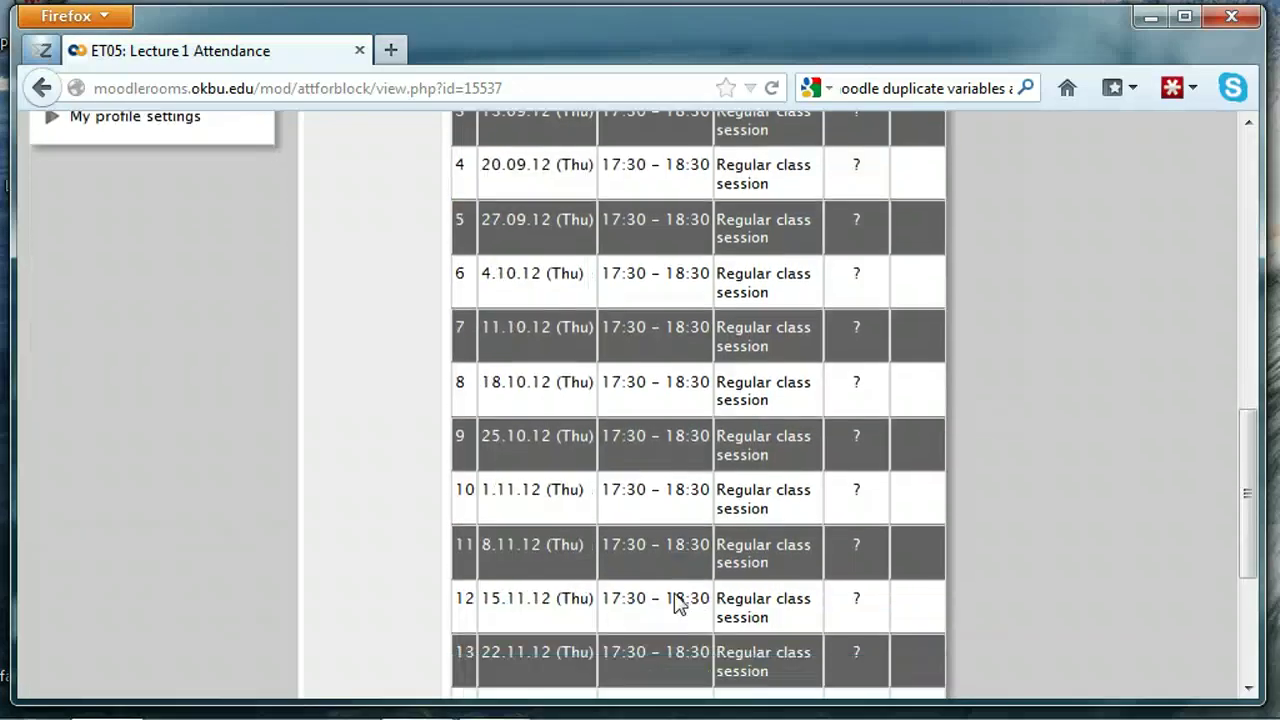
{"action": "scroll", "coordinate": [676, 598], "scroll_direction": "down", "scroll_amount": 2}
{"action": "left_click", "coordinate": [856, 481]}
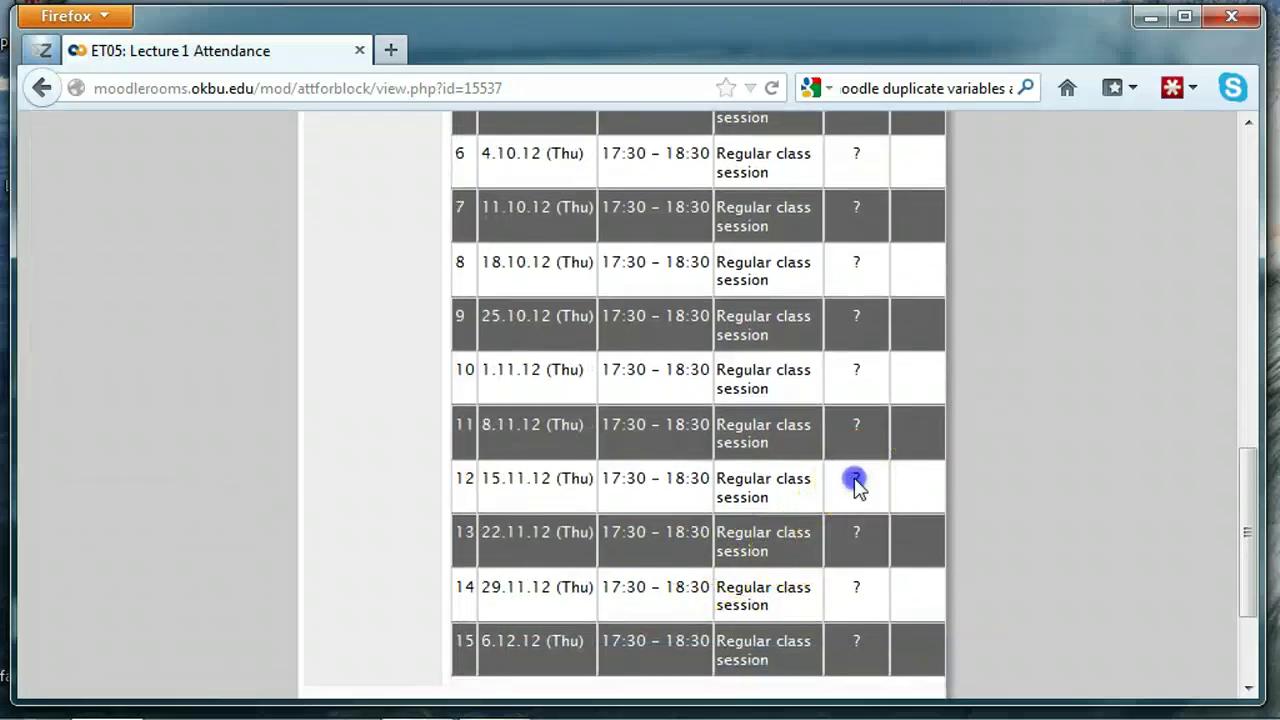
{"action": "scroll", "coordinate": [814, 514], "scroll_direction": "up", "scroll_amount": 5}
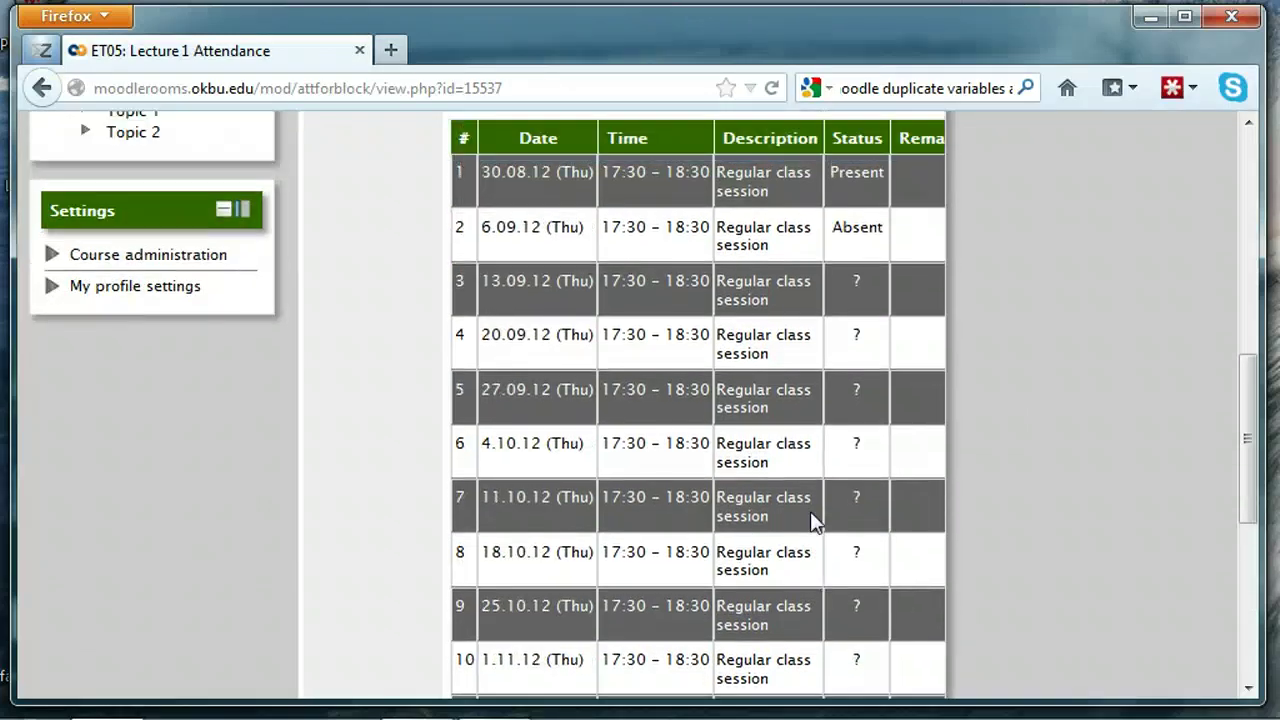
{"action": "scroll", "coordinate": [812, 520], "scroll_direction": "up", "scroll_amount": 1}
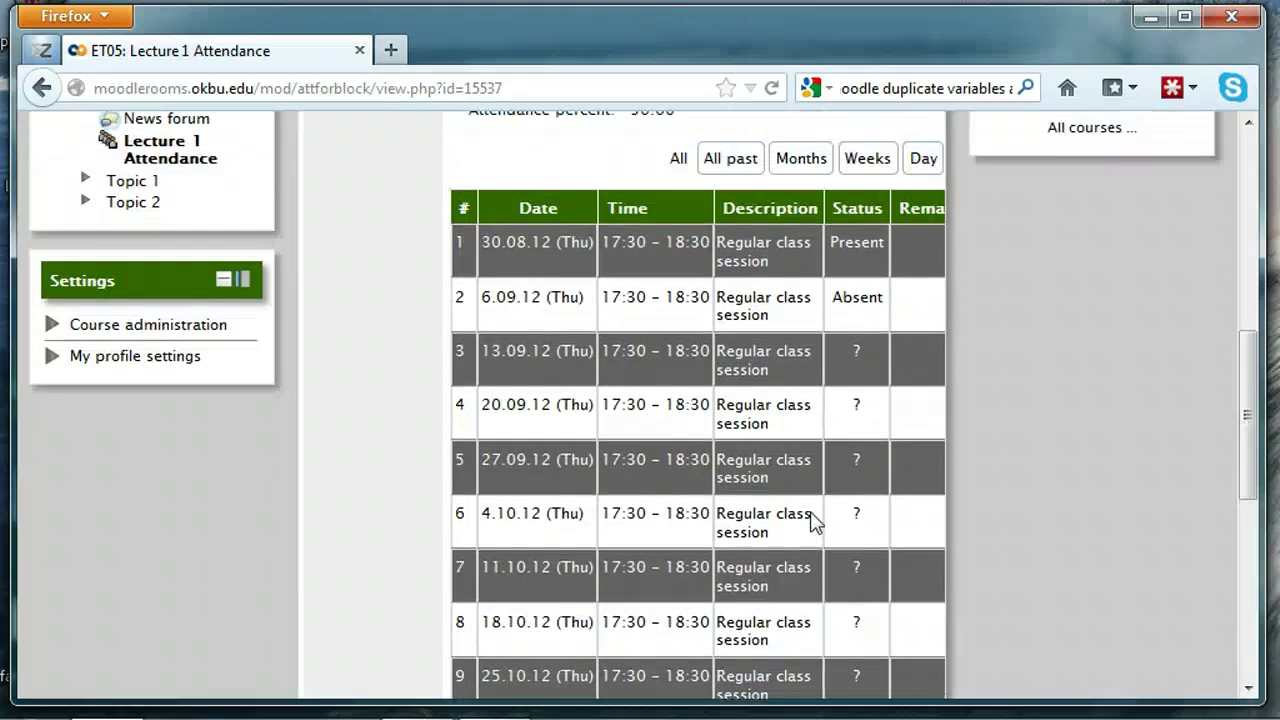
{"action": "scroll", "coordinate": [812, 520], "scroll_direction": "up", "scroll_amount": 10}
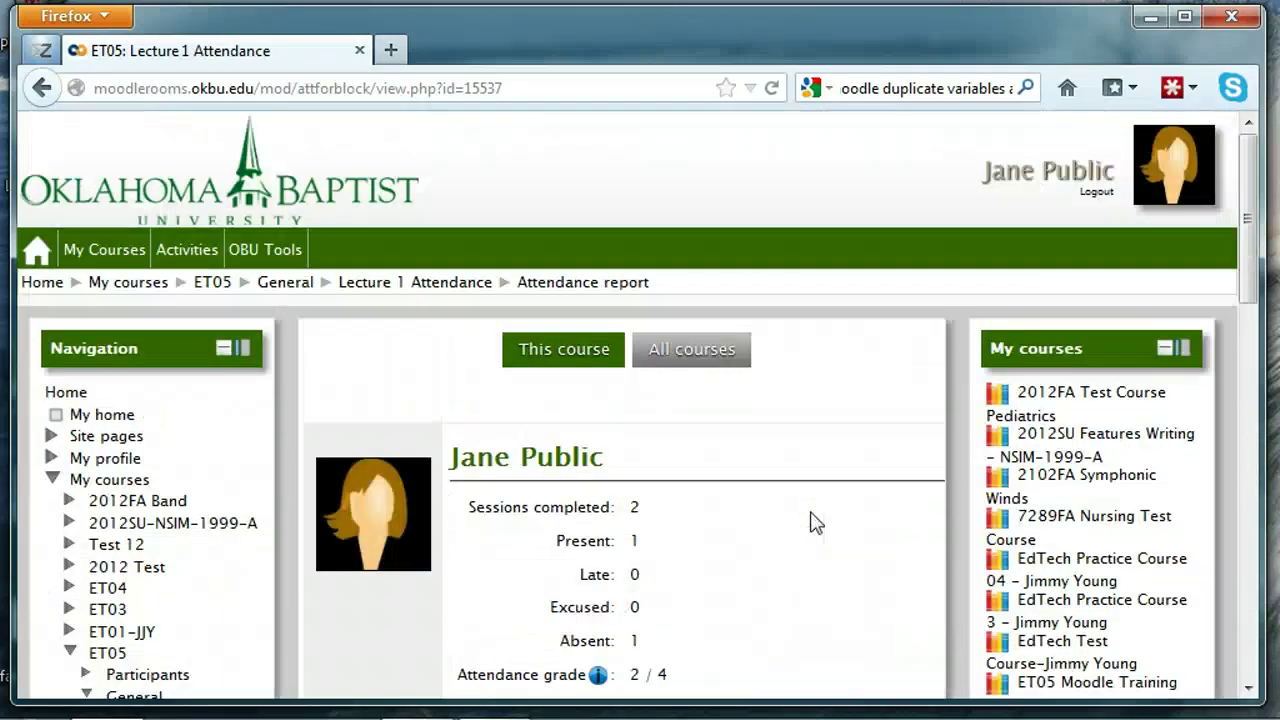
Step: Open the student's own course grades and examine the Lecture 1 Attendance grade and course total in the user report
{"action": "scroll", "coordinate": [814, 522], "scroll_direction": "down", "scroll_amount": 6}
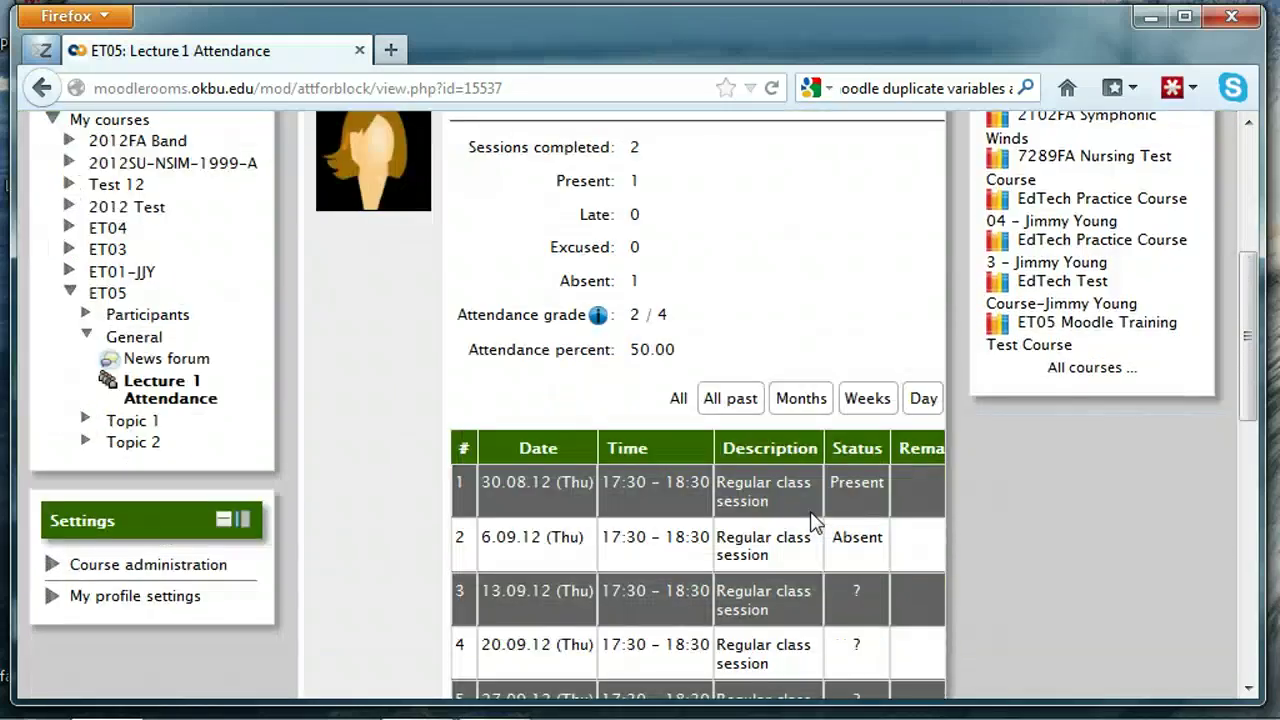
{"action": "left_click", "coordinate": [52, 564]}
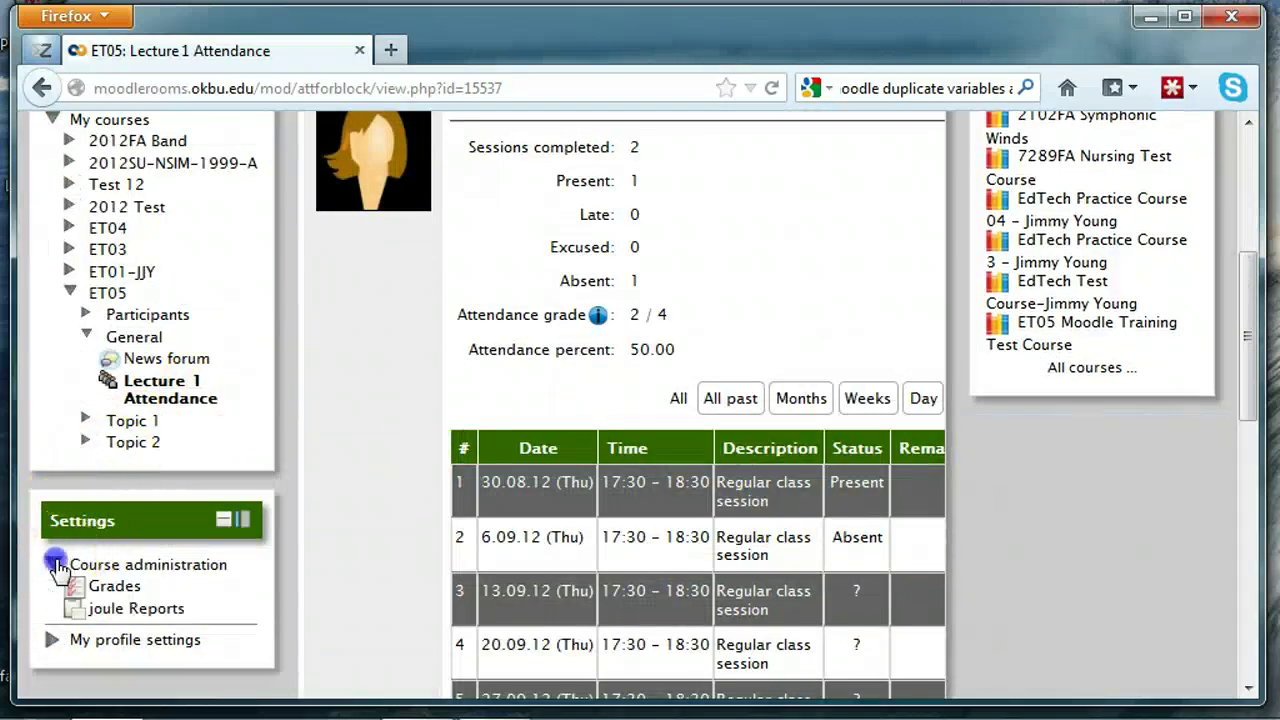
{"action": "left_click", "coordinate": [106, 592]}
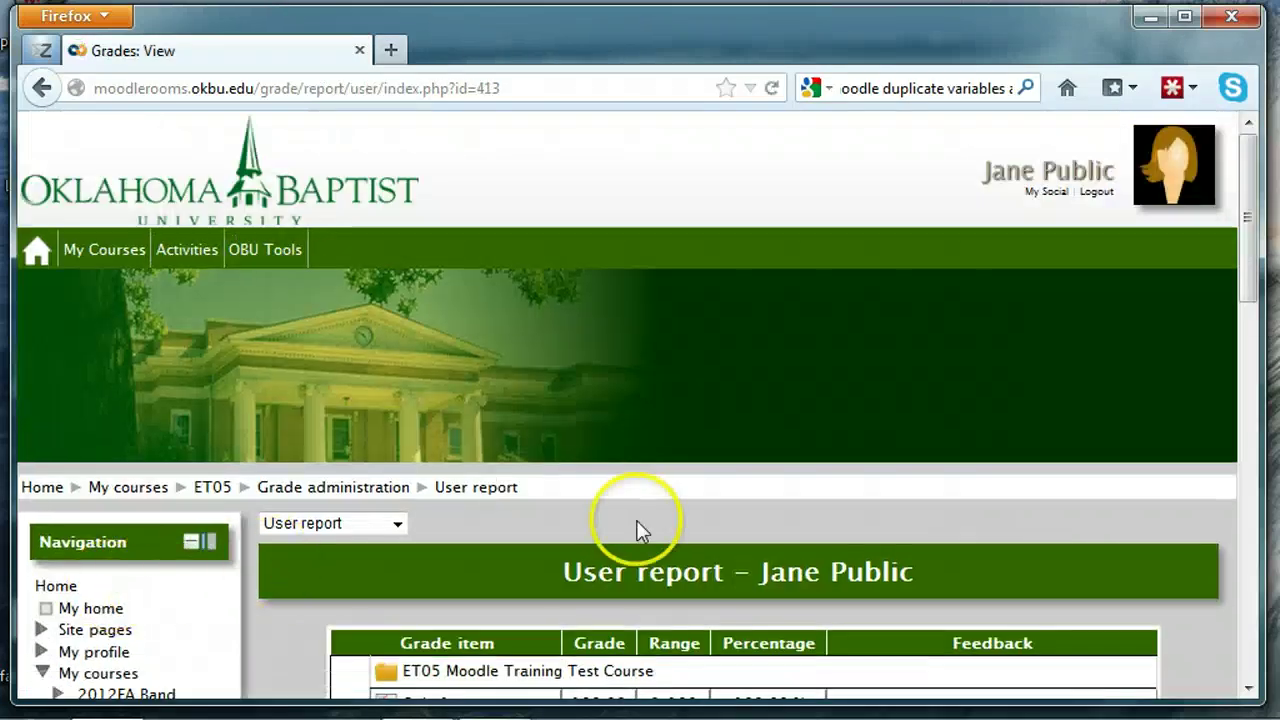
{"action": "scroll", "coordinate": [637, 526], "scroll_direction": "down", "scroll_amount": 3}
{"action": "scroll", "coordinate": [640, 532], "scroll_direction": "down", "scroll_amount": 2}
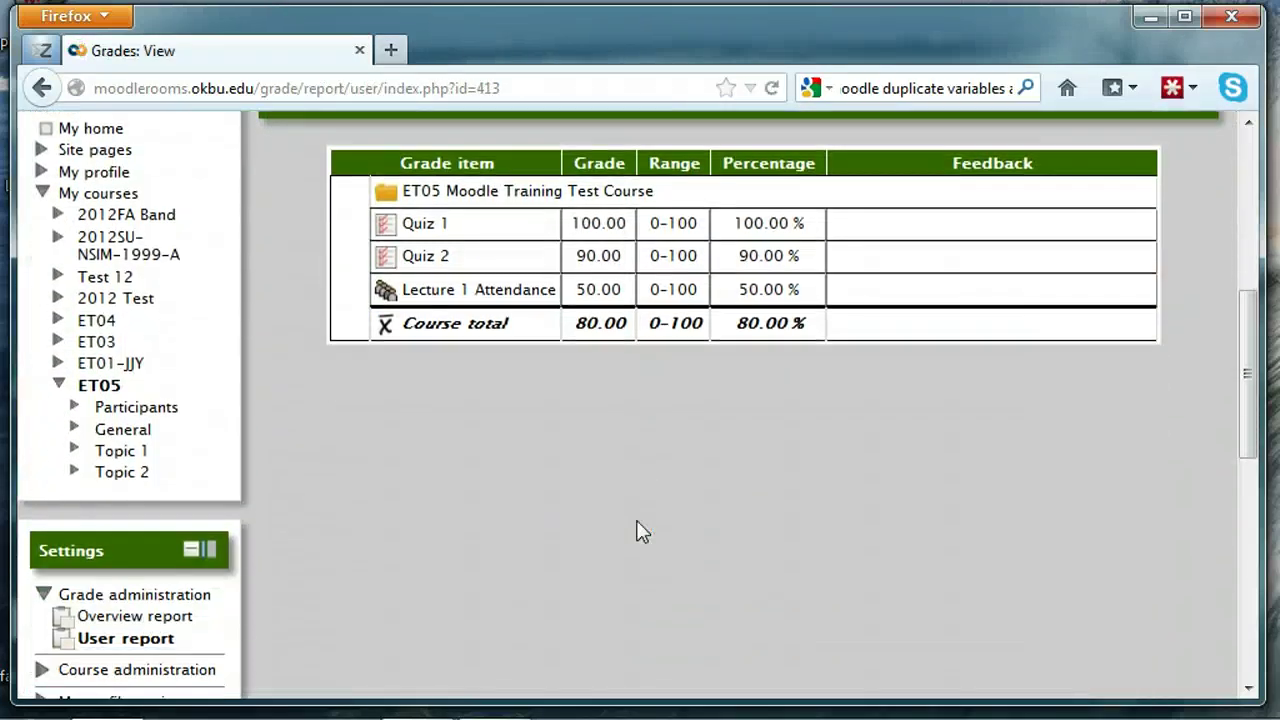